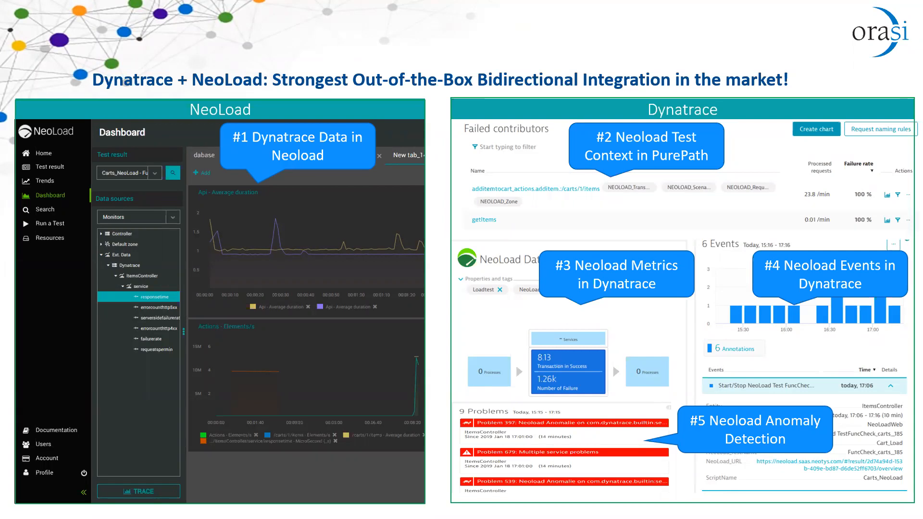
End the slide show at the Demo Time! slide and switch to the NEOLOAD virtual machine, showing NeoLoad's Design view.
key(Right)
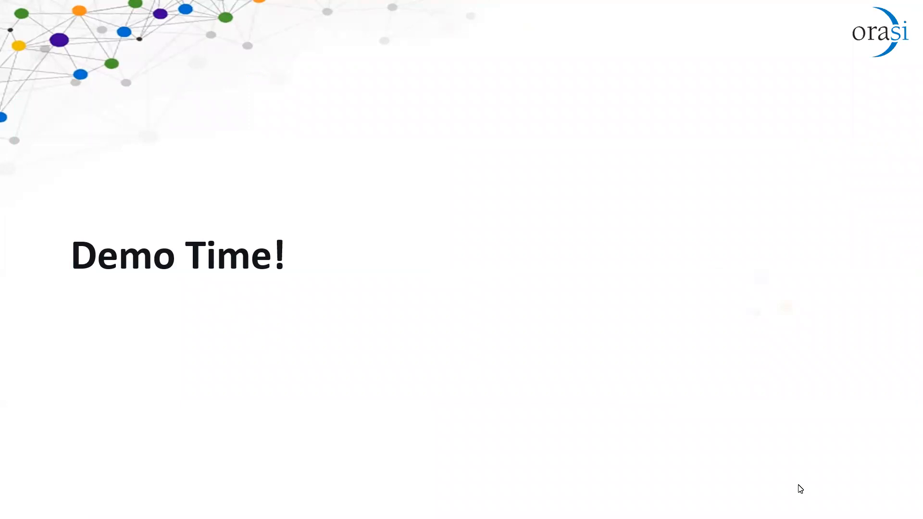
key(Escape)
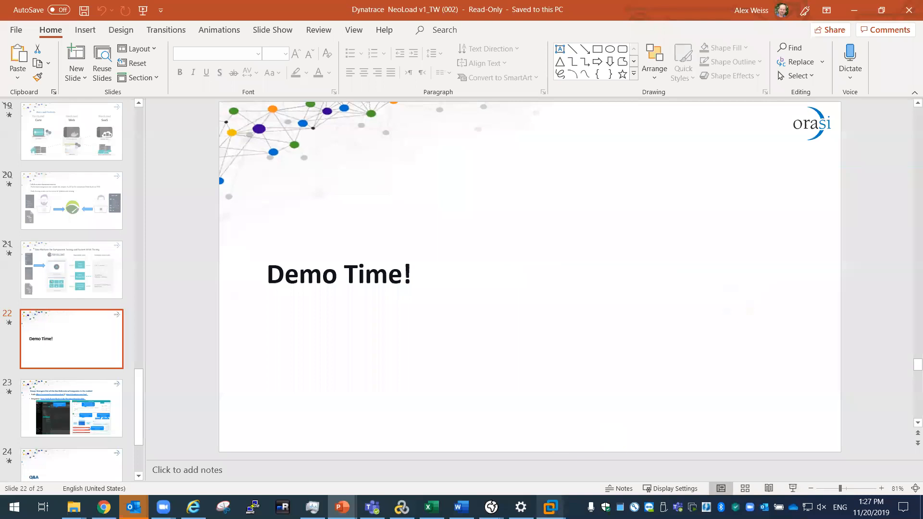
mouse_move(549, 507)
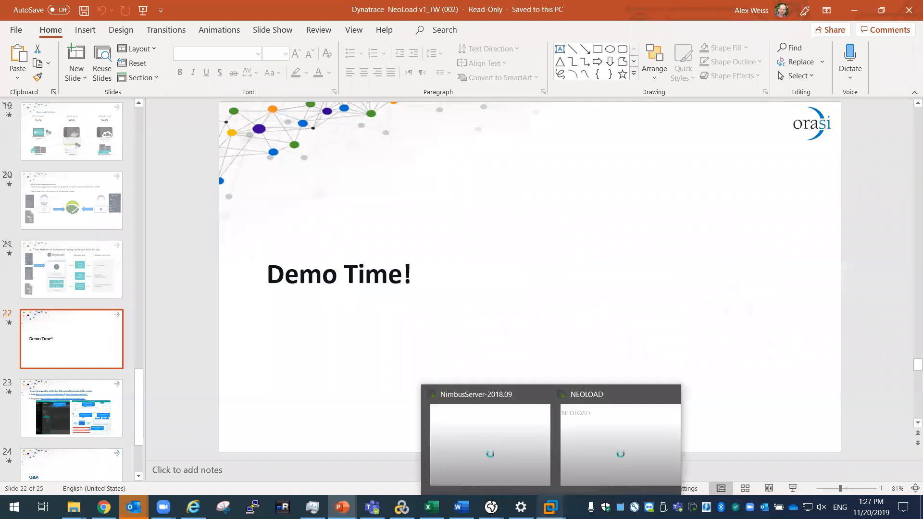
click(615, 433)
click(412, 50)
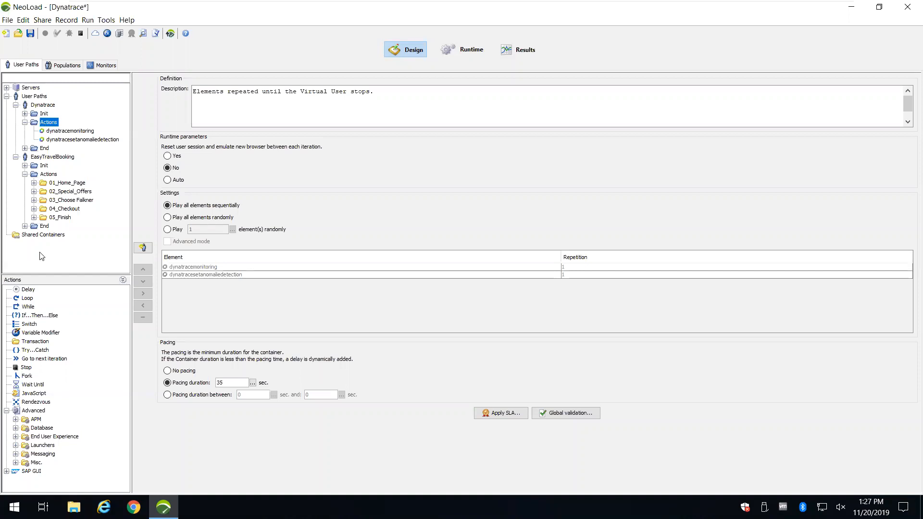
Expand the advanced APM actions to show all the available Dynatrace actions.
click(16, 419)
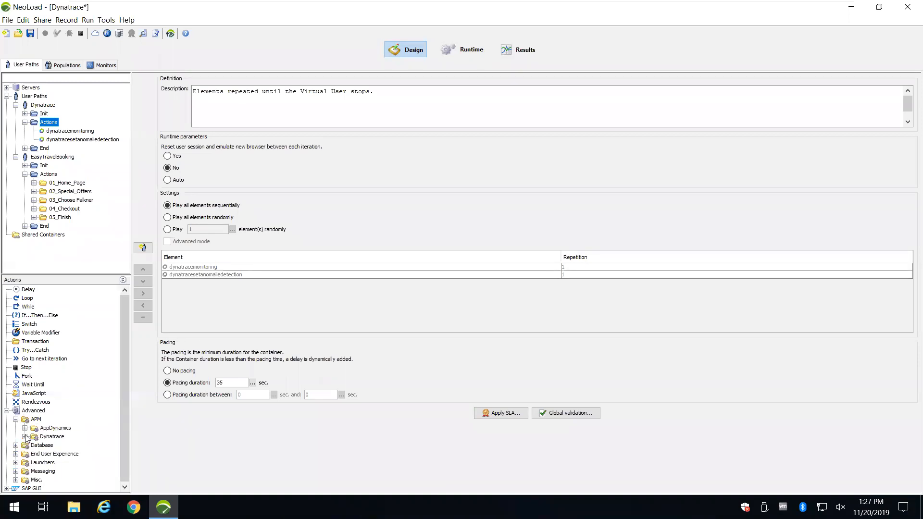
click(25, 436)
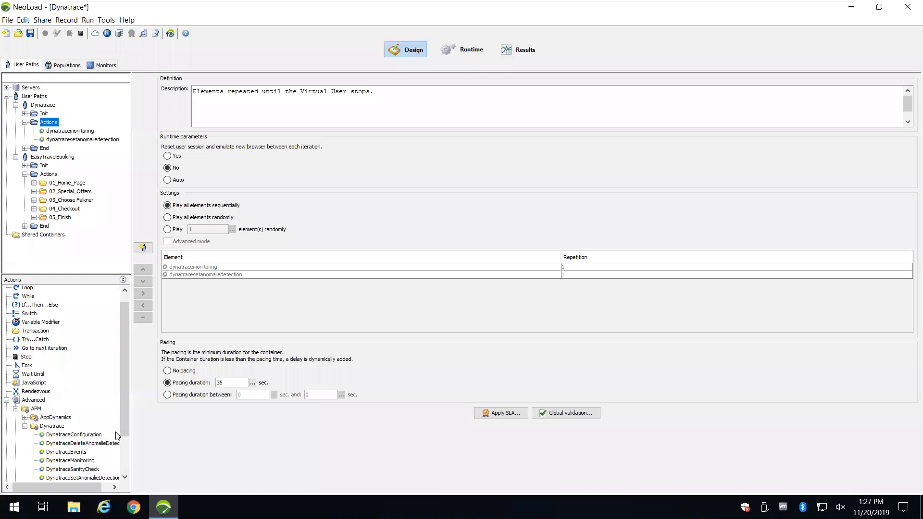
drag(128, 426, 123, 463)
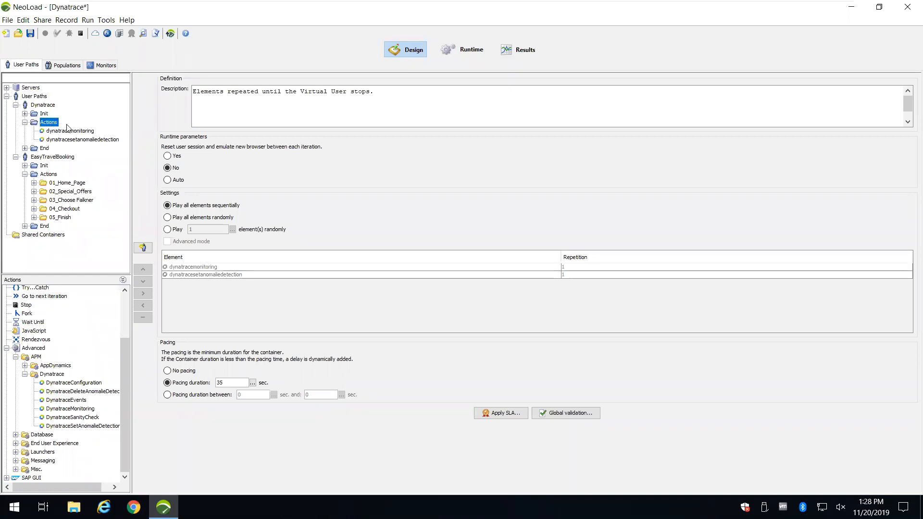
Review the parameters of the configuration, events, monitoring and anomaly detection actions in the Dynatrace user path.
click(25, 114)
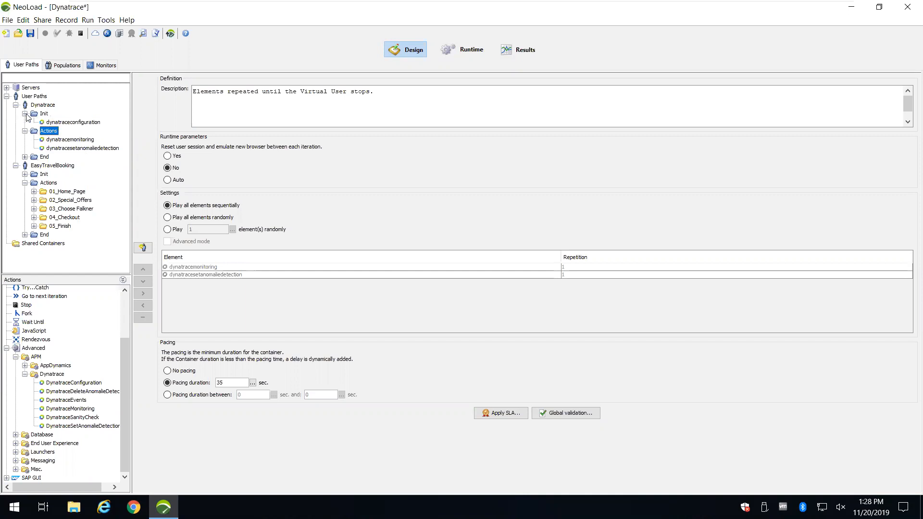
click(77, 122)
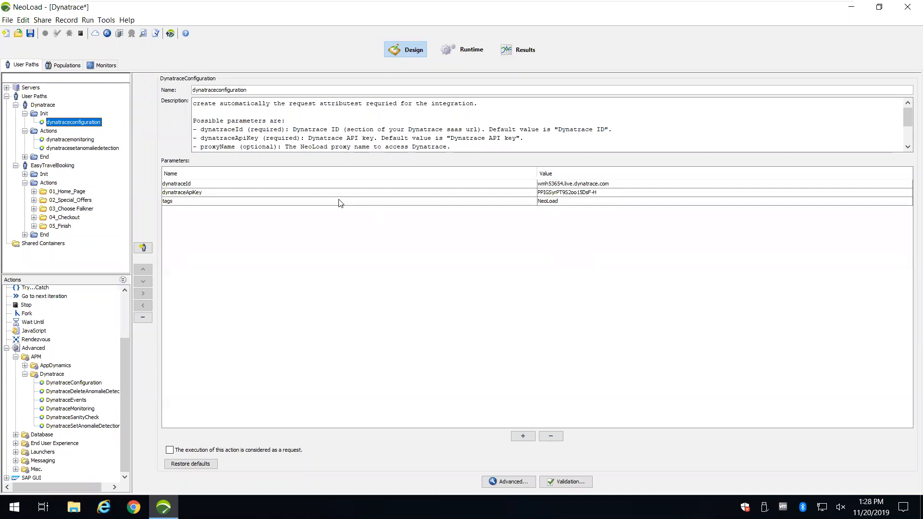
click(45, 156)
drag(44, 157, 44, 157)
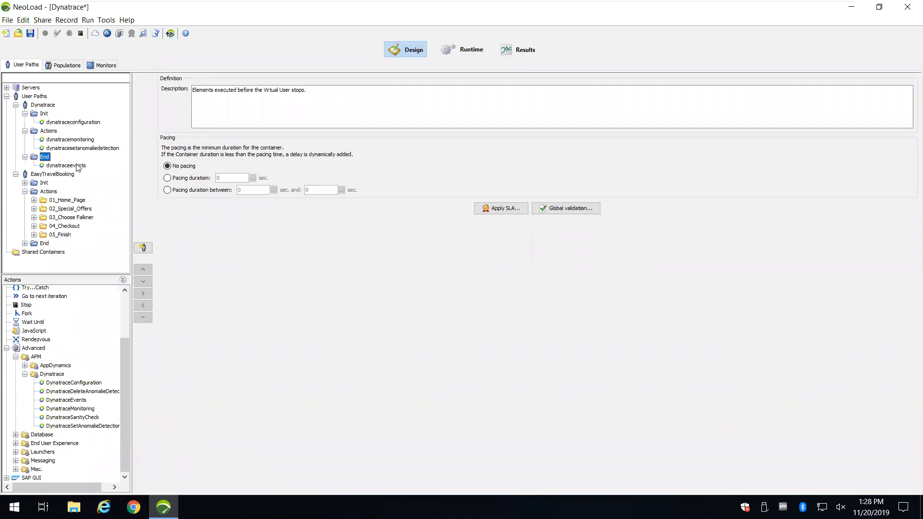
click(77, 166)
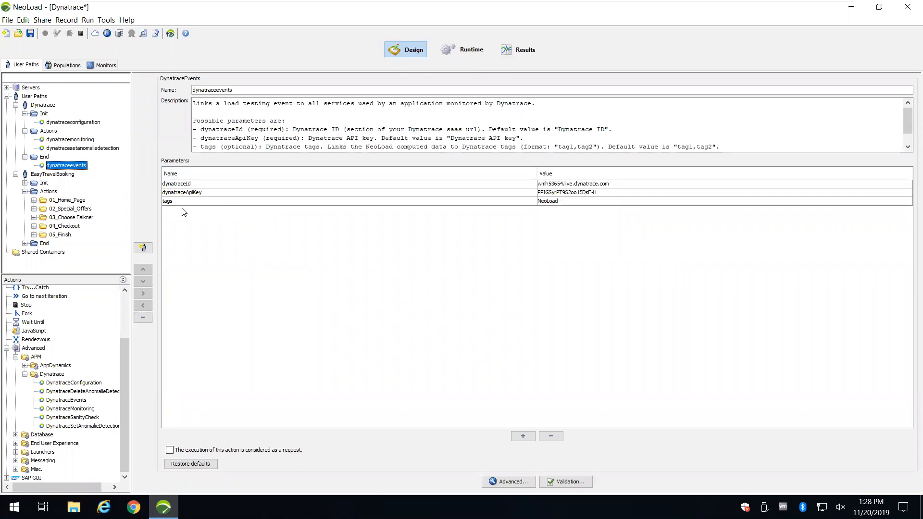
click(88, 140)
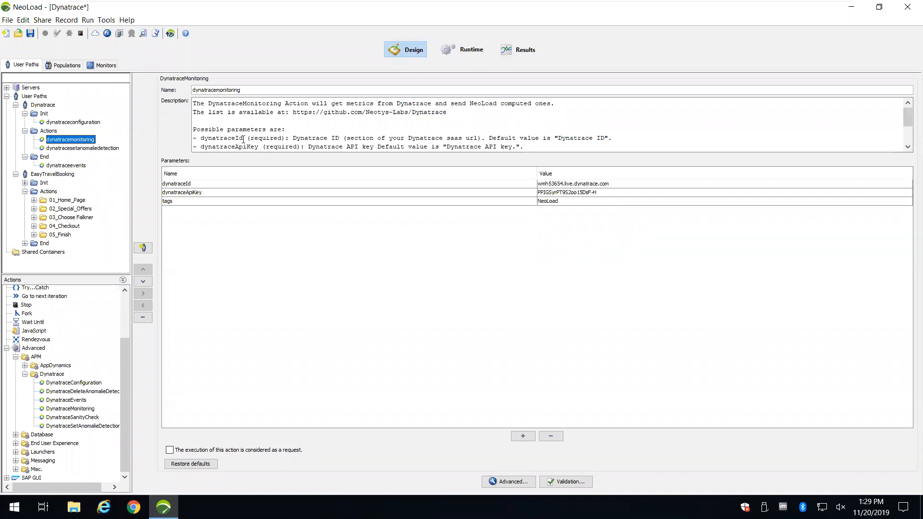
click(83, 148)
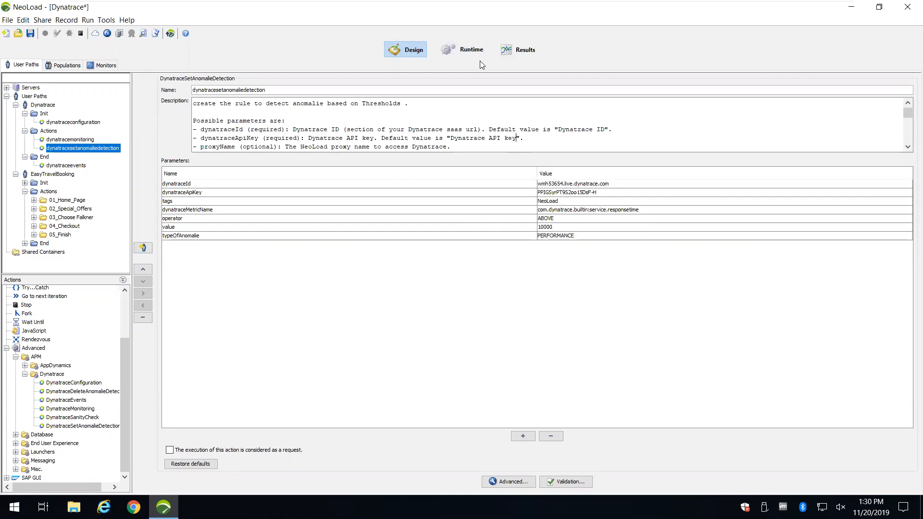
Show the runtime graphs and view the elements offered for the user paths and for the external Dynatrace data.
click(465, 52)
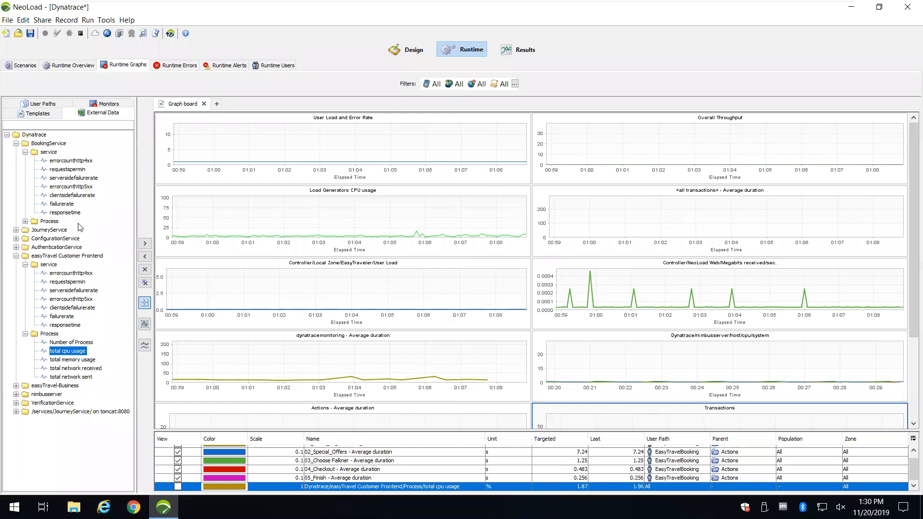
click(57, 103)
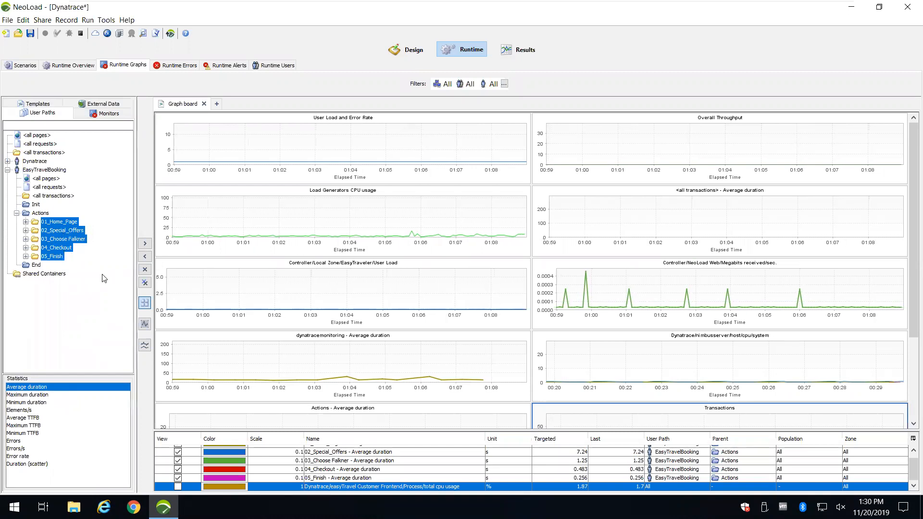
click(103, 105)
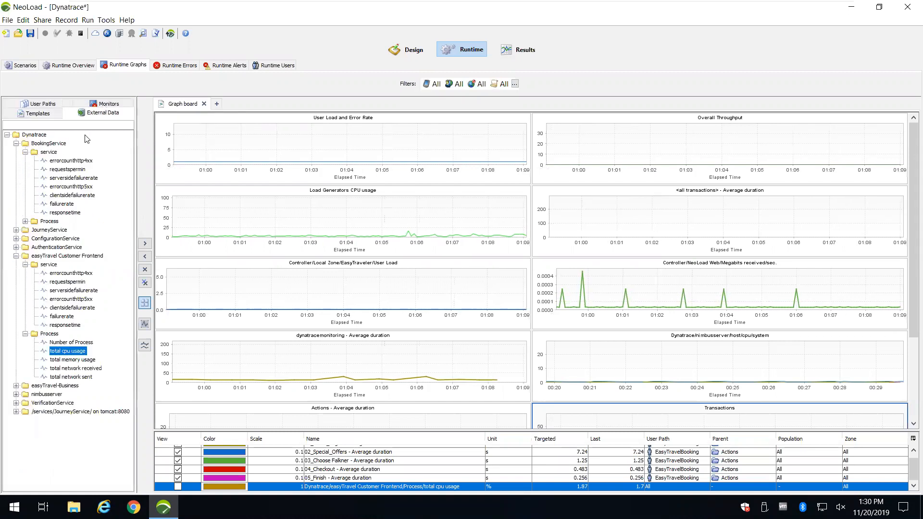
Collapse BookingService, show the easyTravel Customer Frontend service and process metrics, and enlarge the Transactions graph.
click(26, 153)
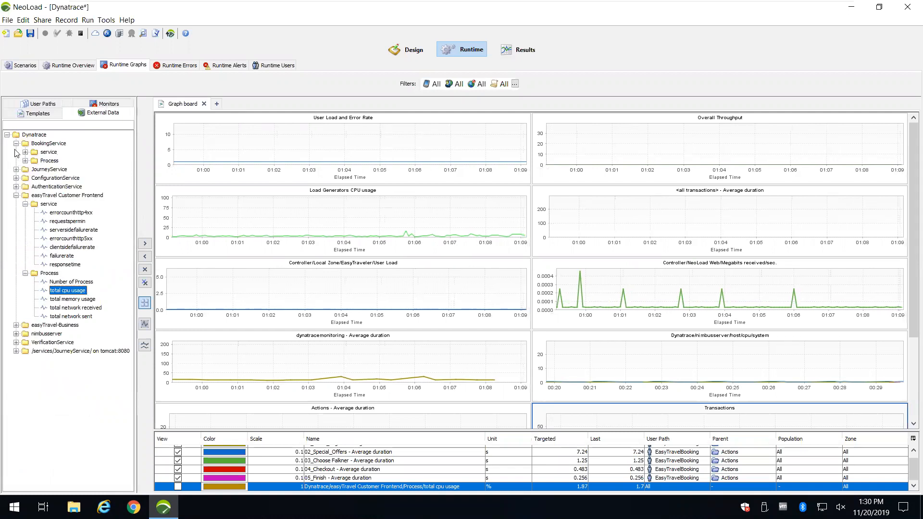
click(16, 143)
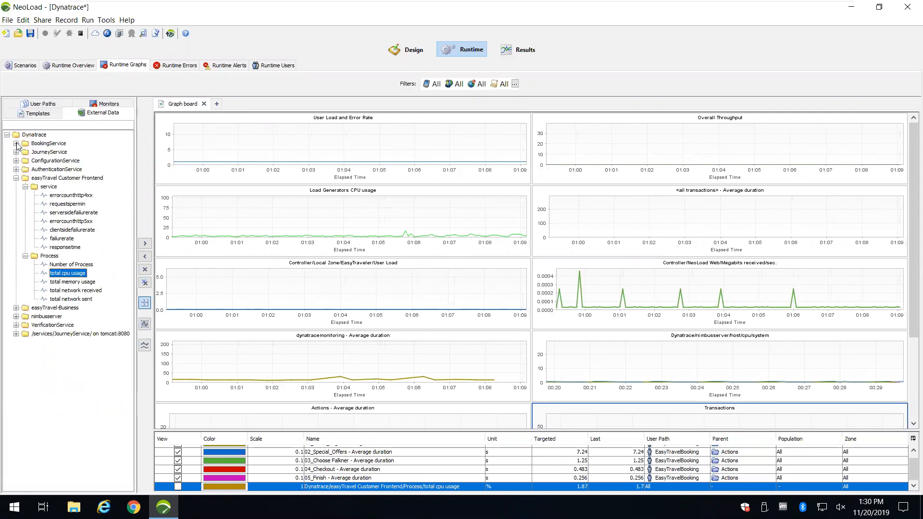
click(16, 179)
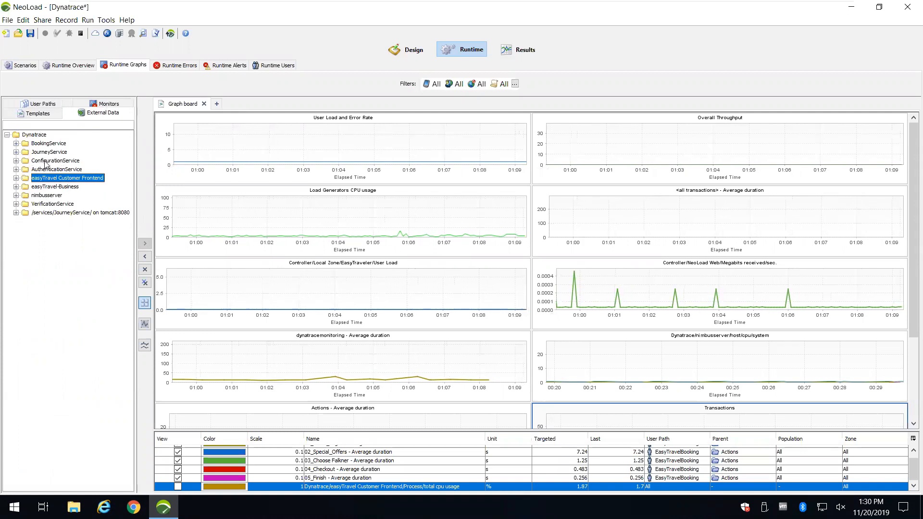
click(16, 178)
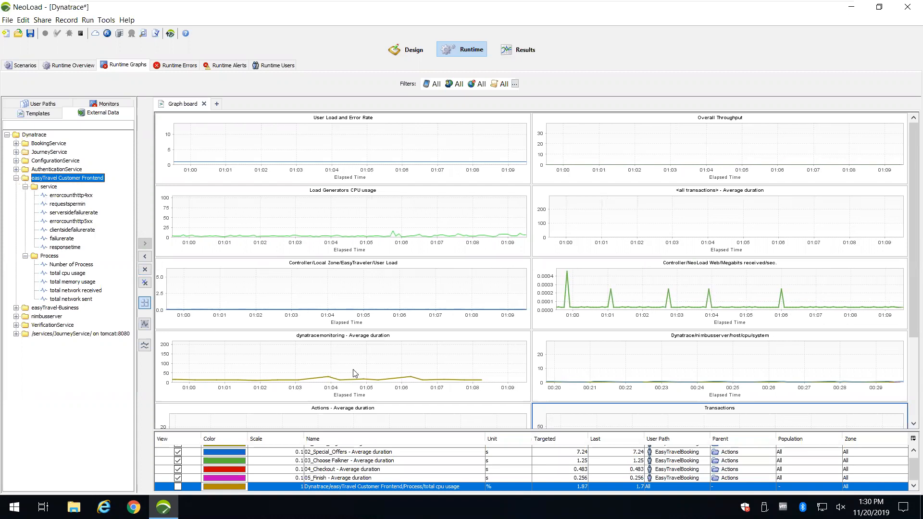
double_click(620, 422)
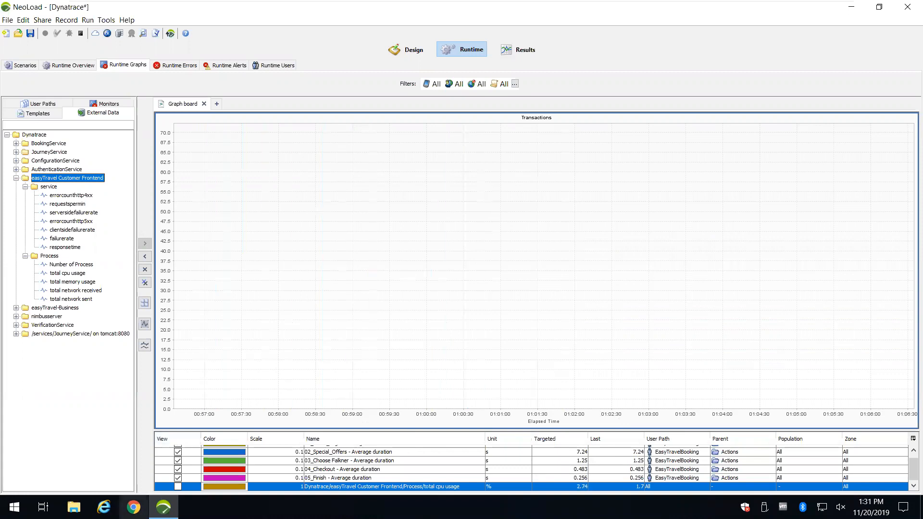
Open NeoLoad Web in Chrome and go to its home page listing the running and latest tests.
click(134, 507)
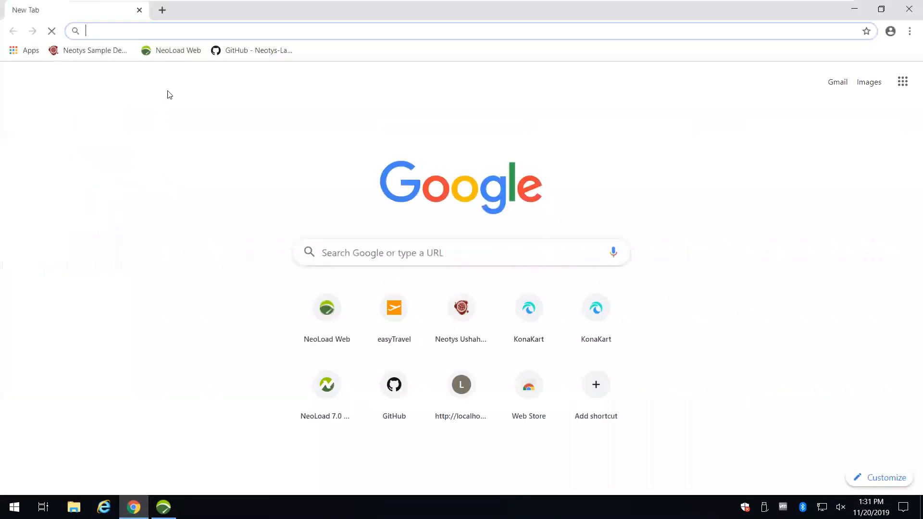
click(171, 54)
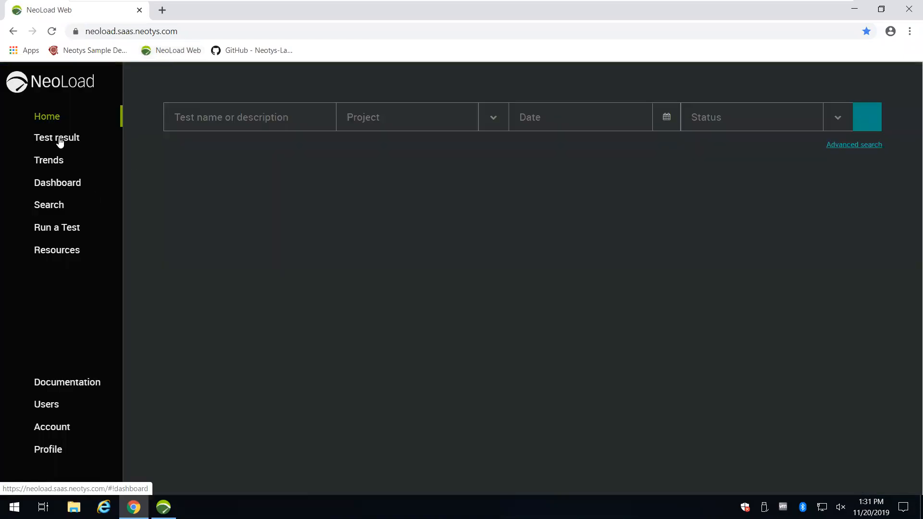
click(59, 139)
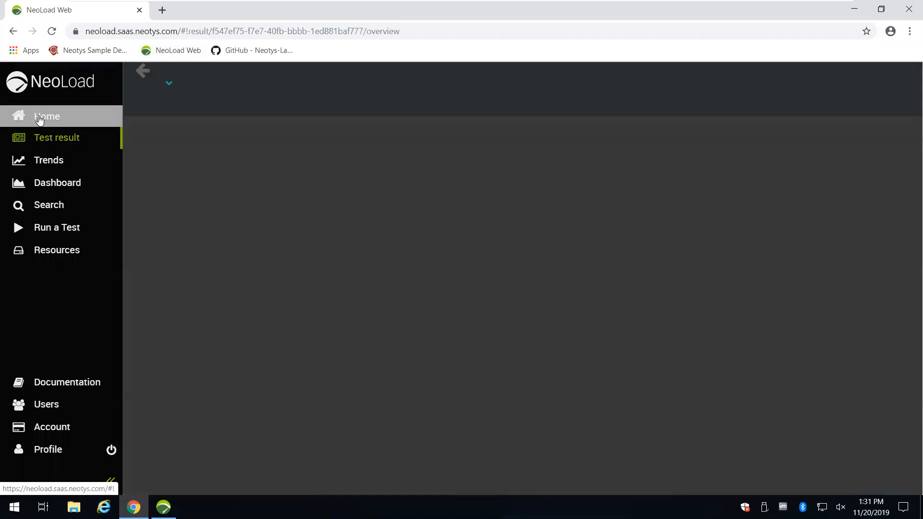
click(40, 119)
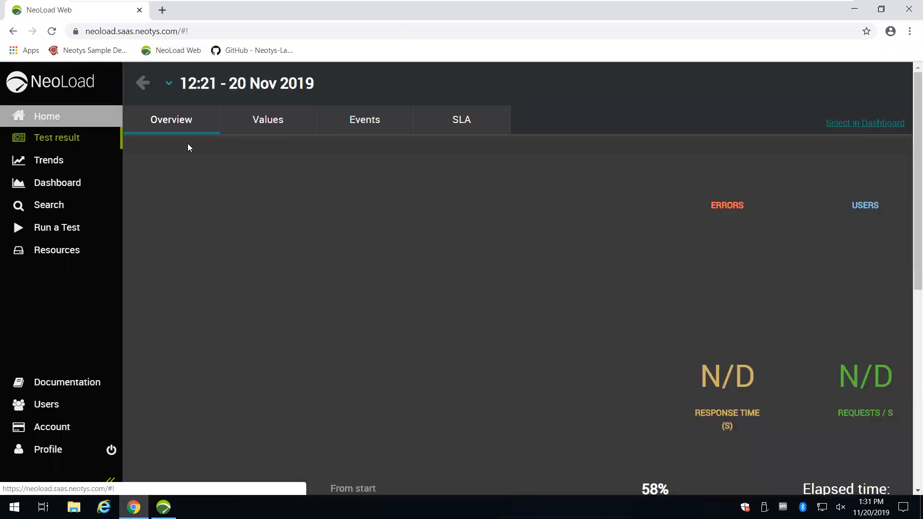
click(68, 119)
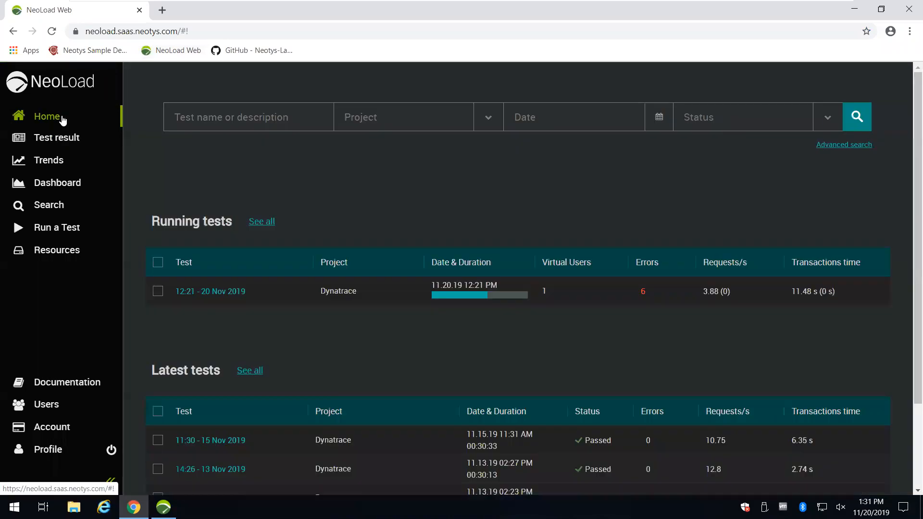
Open the running test 12:21 - 20 Nov 2019 and review its overview, summary and runtime indicators.
click(217, 292)
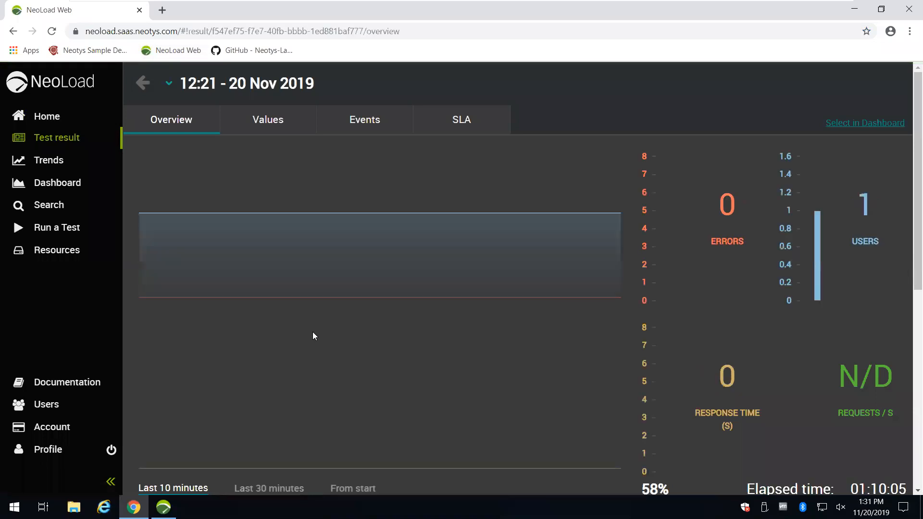
scroll(312, 331, down, 4)
scroll(312, 332, down, 1)
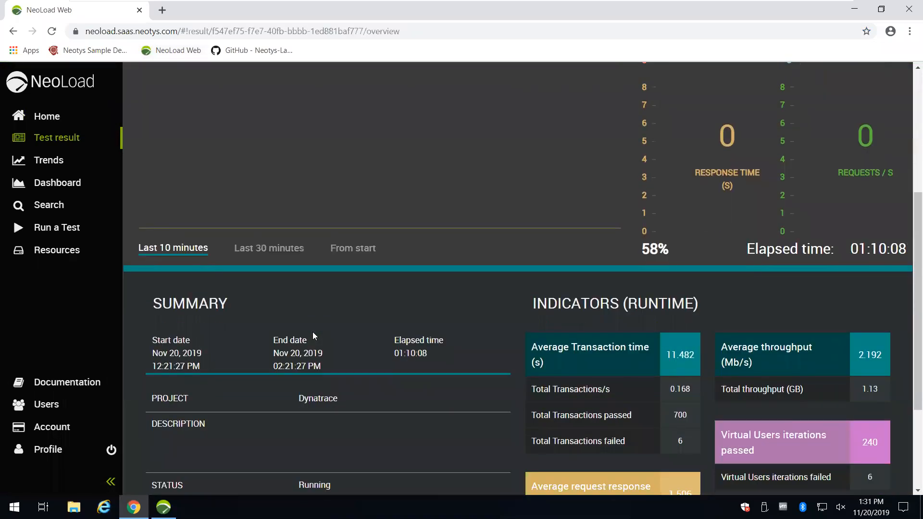
scroll(312, 331, down, 3)
scroll(314, 332, down, 1)
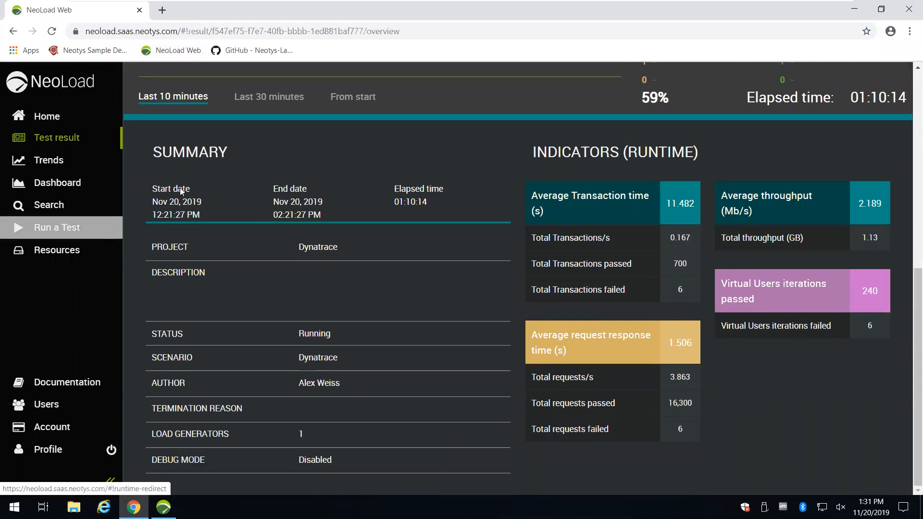
Minimize the virtual machine and switch to the Dynatrace home dashboard in Chrome on the host computer.
mouse_move(598, 4)
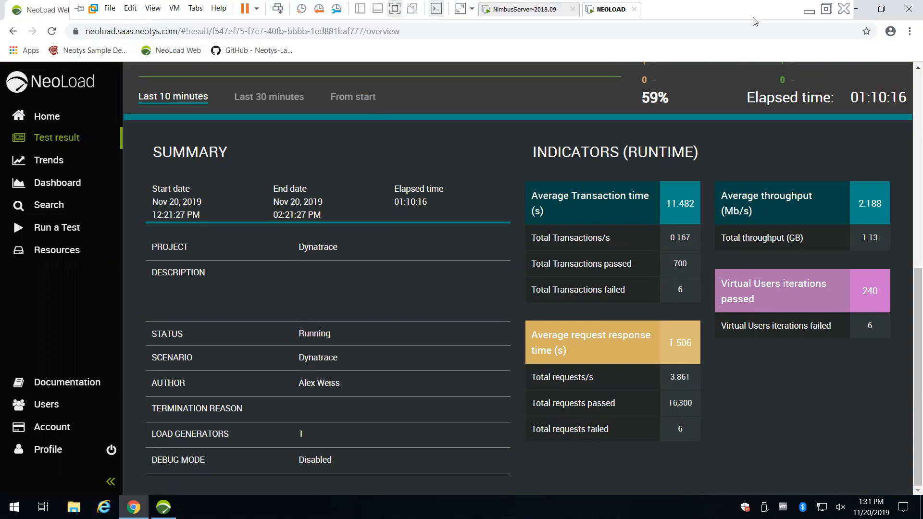
click(808, 9)
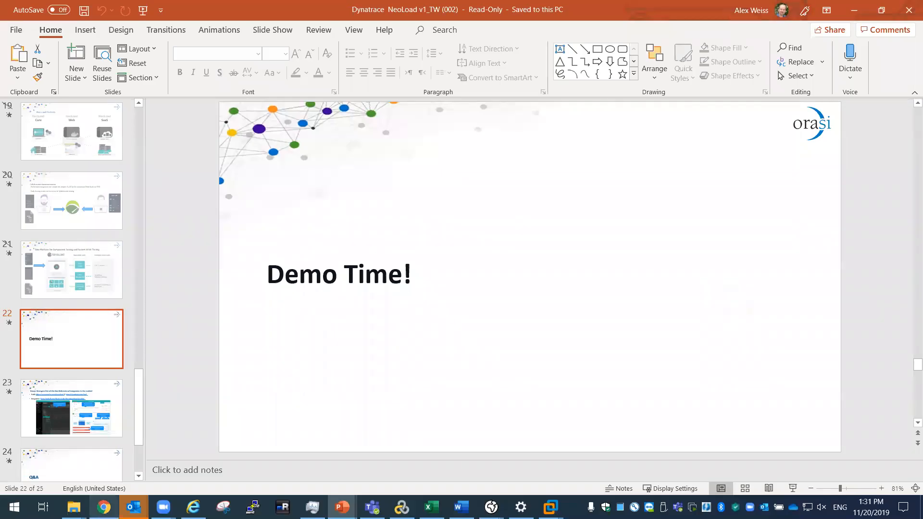
click(104, 507)
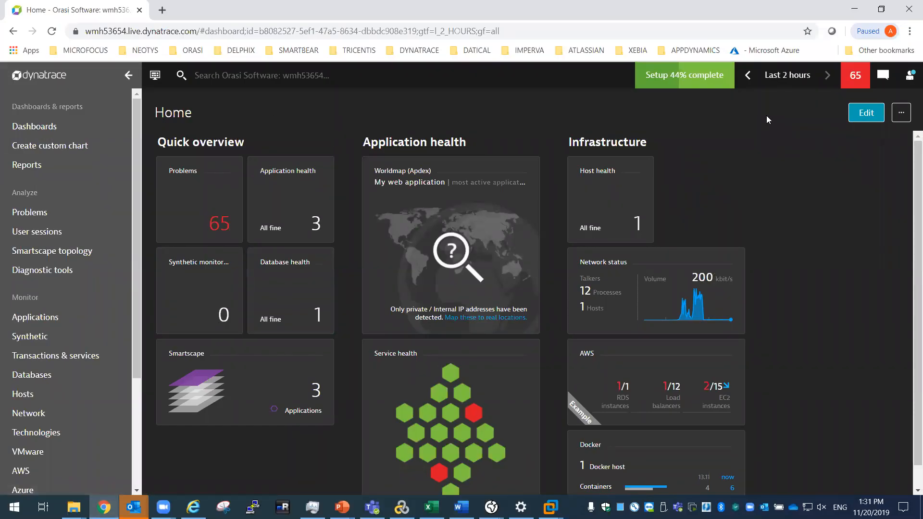
View the preset timeframes without changing the selection, and open the Problems overview for the last 2 hours.
click(788, 76)
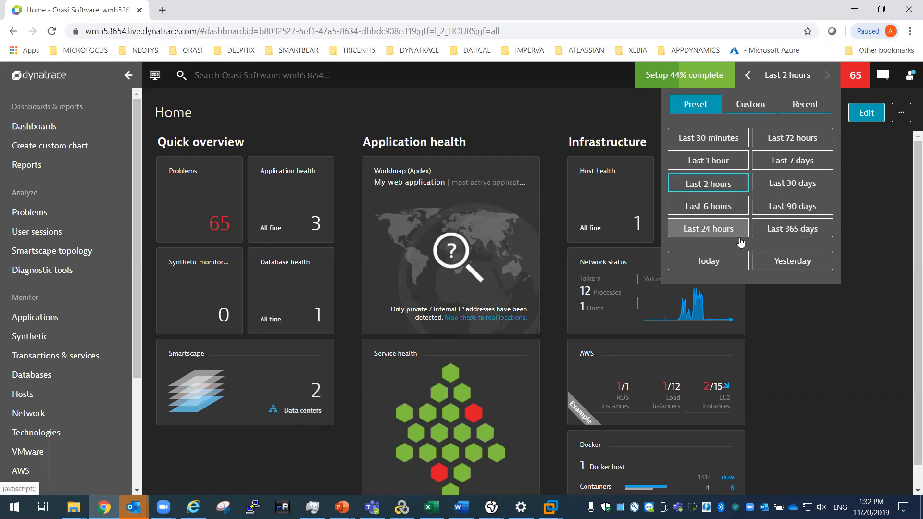
click(884, 211)
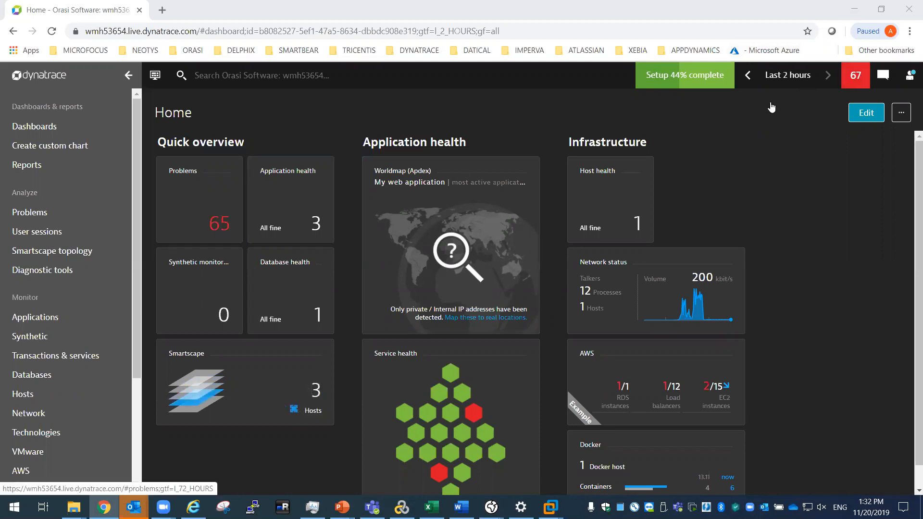
click(214, 206)
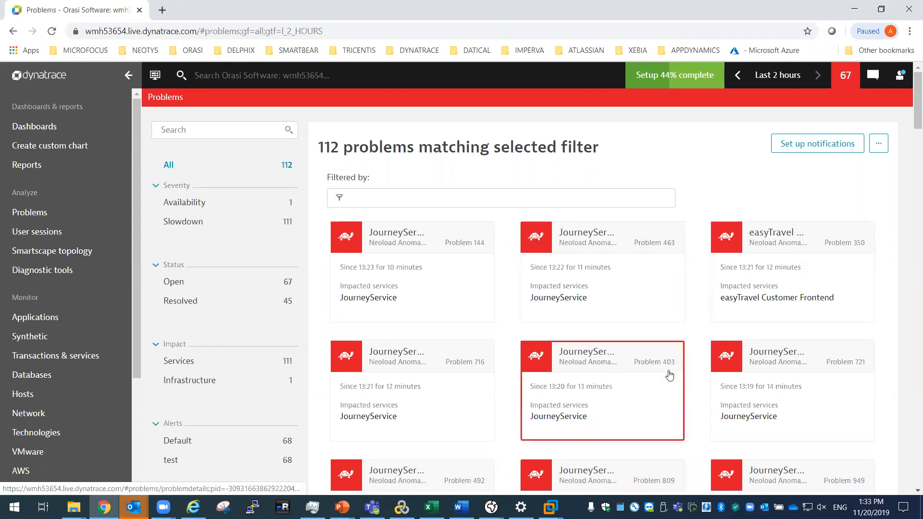
Browse the problem list, open Problem 350 for easyTravel Customer Frontend, and review its affected entities and impacted service.
scroll(670, 374, down, 3)
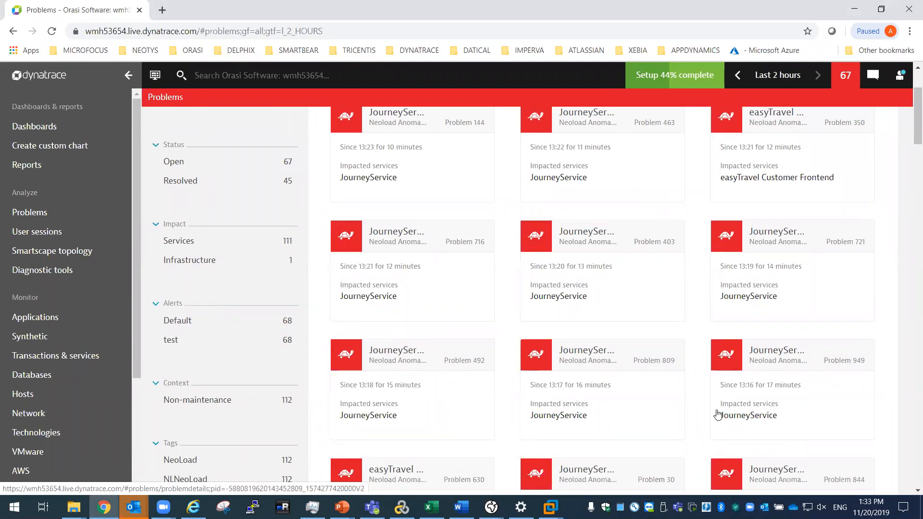
scroll(693, 212, up, 2)
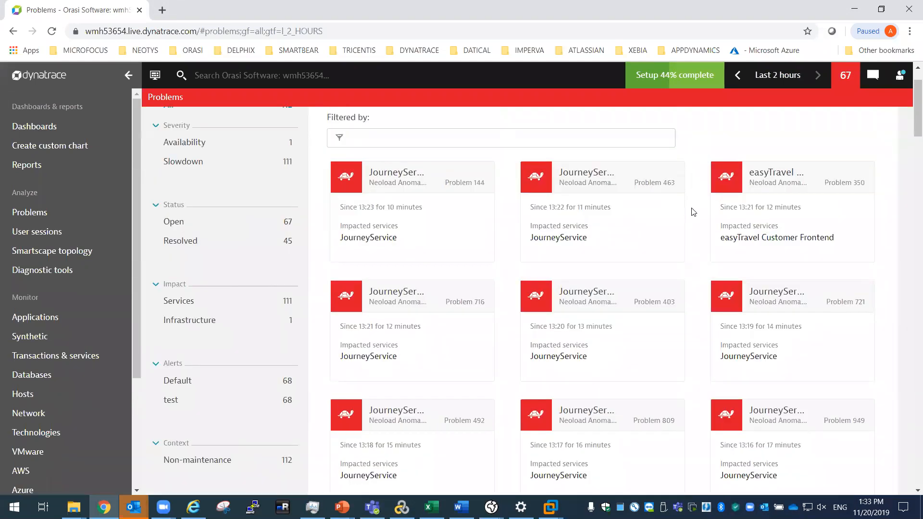
click(787, 247)
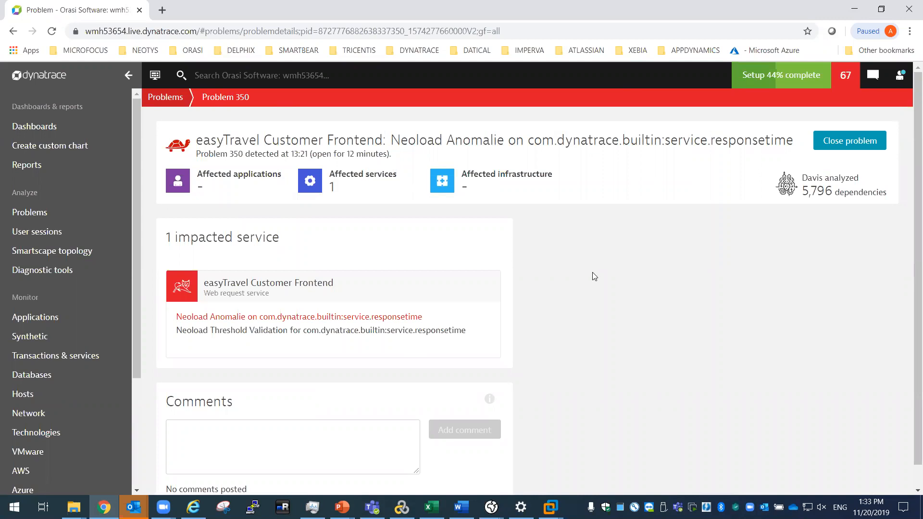
scroll(594, 276, down, 1)
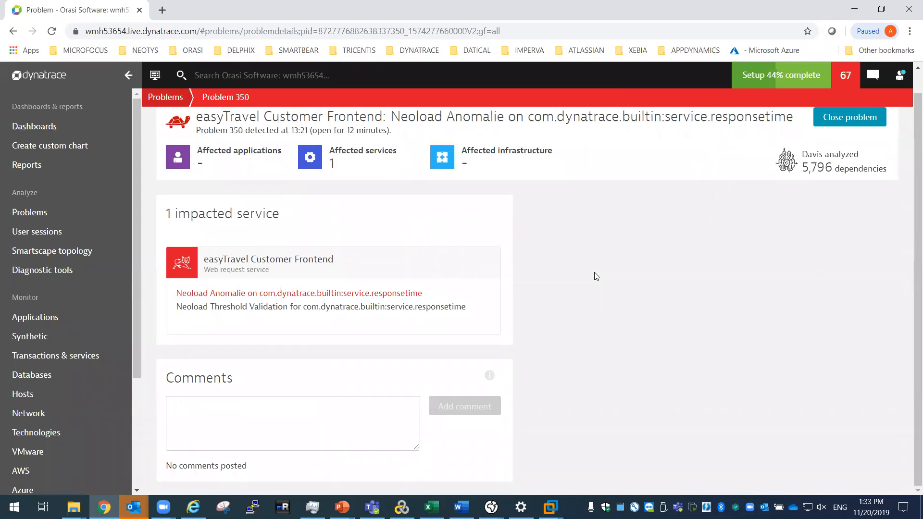
scroll(593, 287, up, 1)
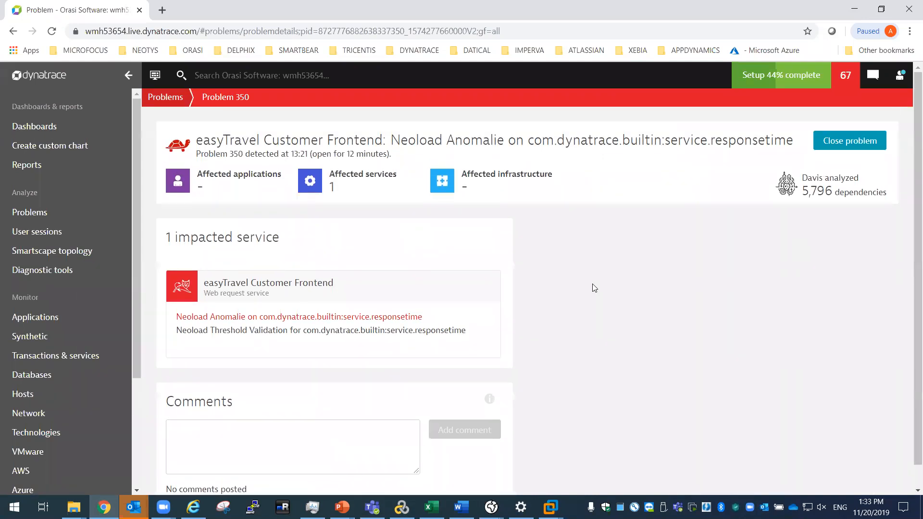
Open the impacted easyTravel Customer Frontend service and review its problem events, hotspots, dynamic web requests and dependencies.
click(319, 288)
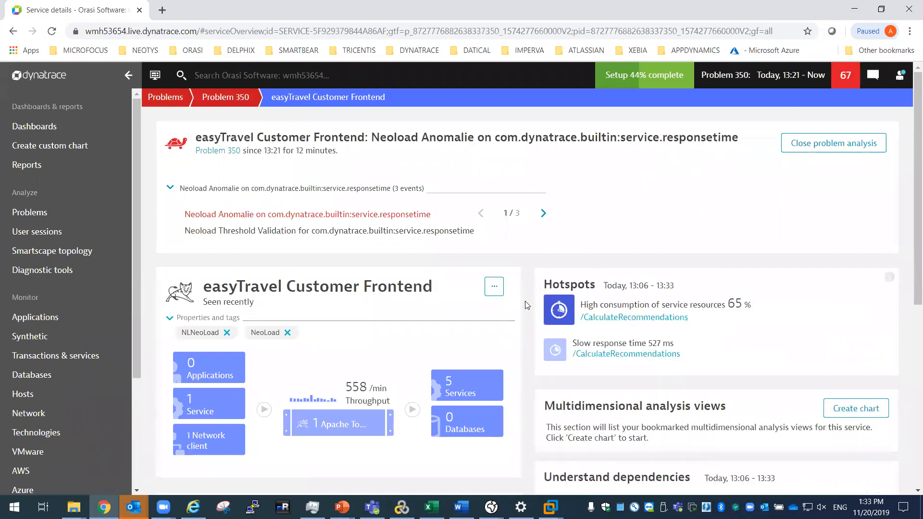
scroll(526, 304, down, 1)
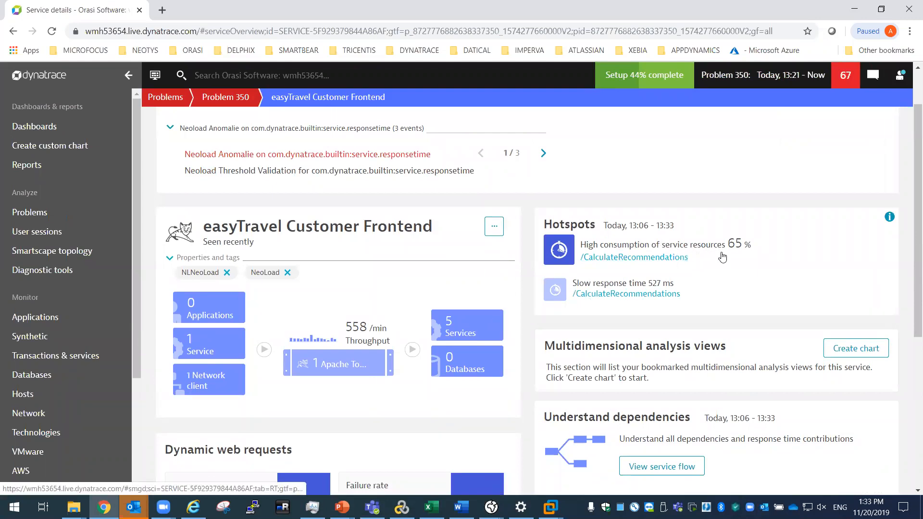
scroll(526, 335, down, 1)
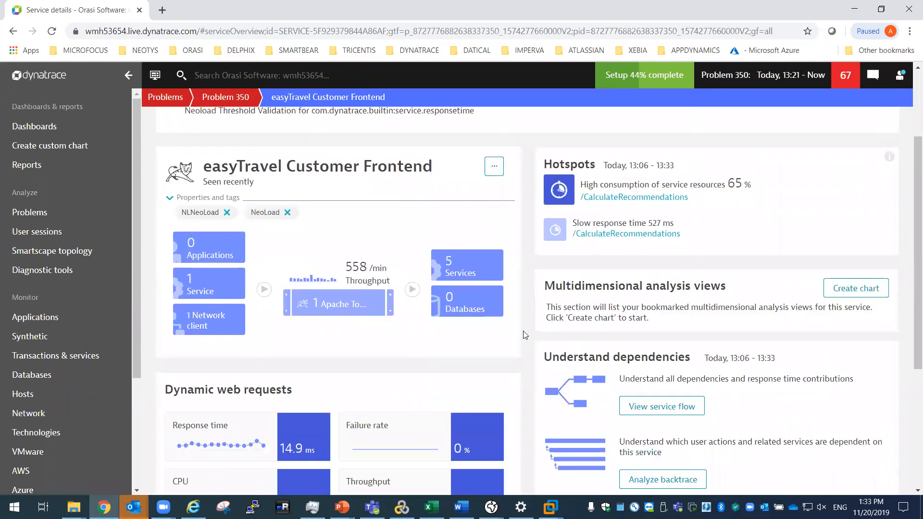
scroll(525, 335, down, 1)
scroll(525, 335, down, 1)
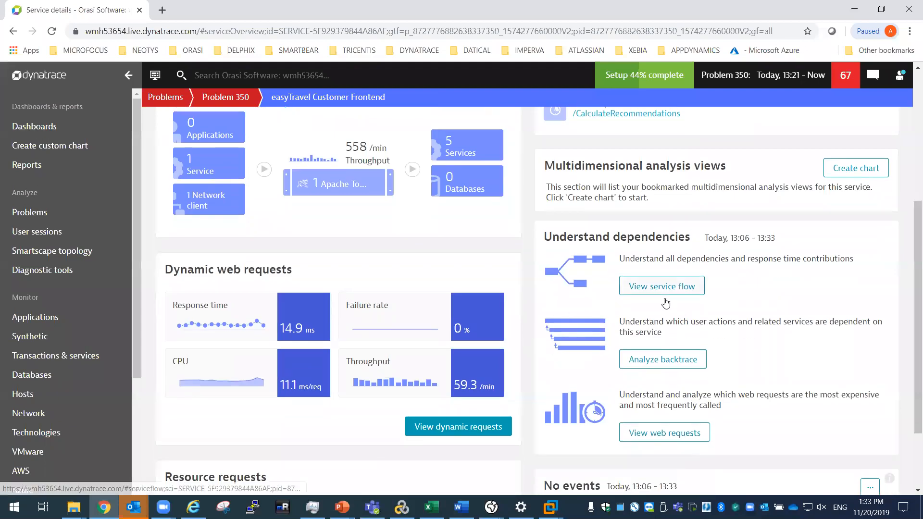
View the service flow of easyTravel Customer Frontend and examine its called services through to the easyTravel-Business nodes.
click(641, 287)
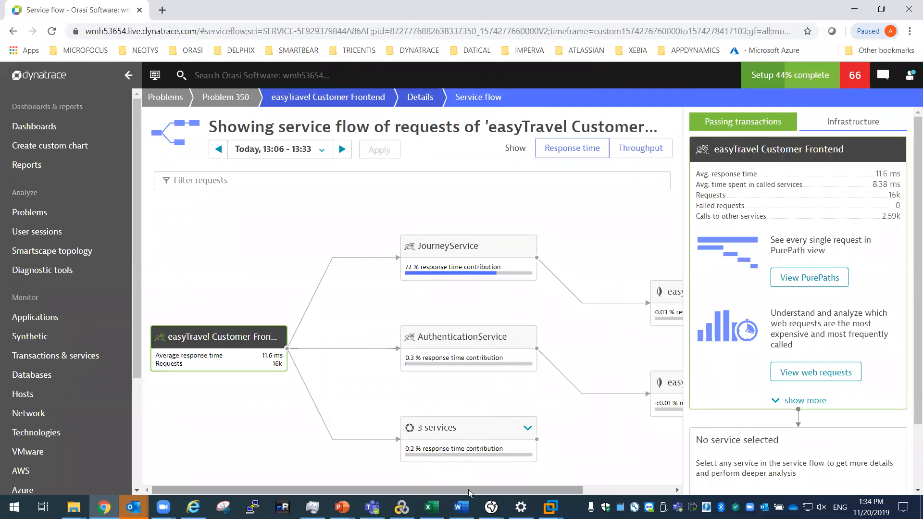
drag(468, 487, 583, 494)
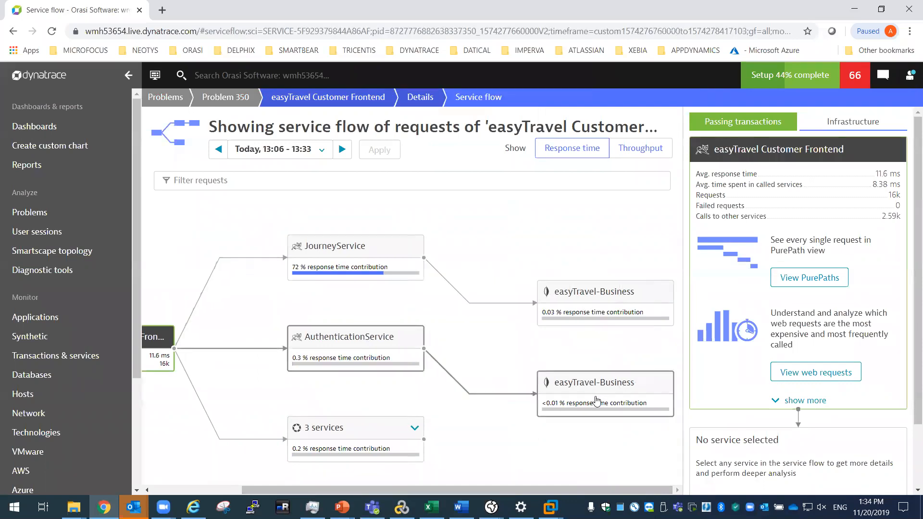
drag(610, 485, 429, 477)
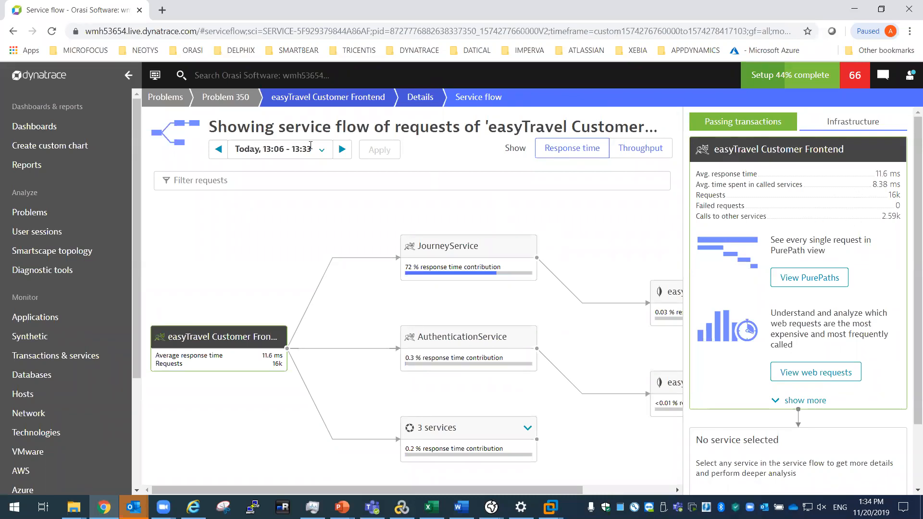
Return to the easyTravel Customer Frontend service details and open the details of its dynamic web requests.
click(17, 34)
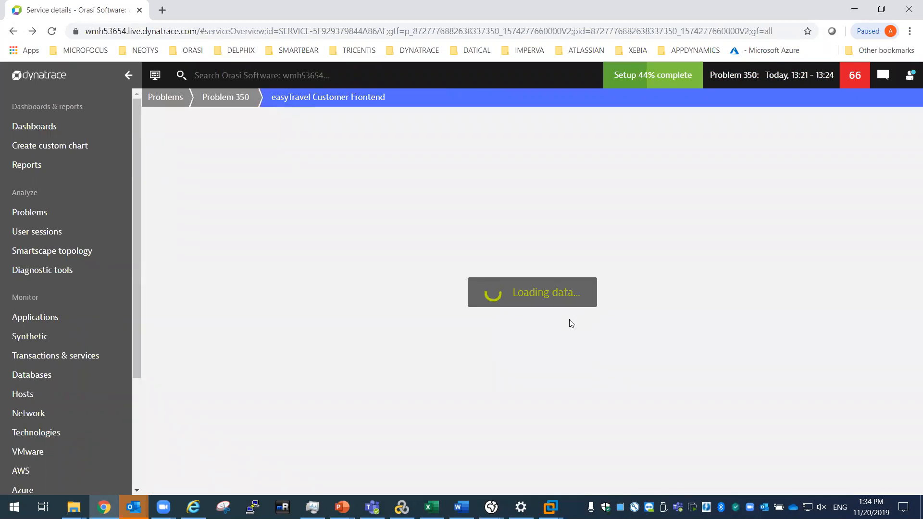
scroll(535, 334, down, 5)
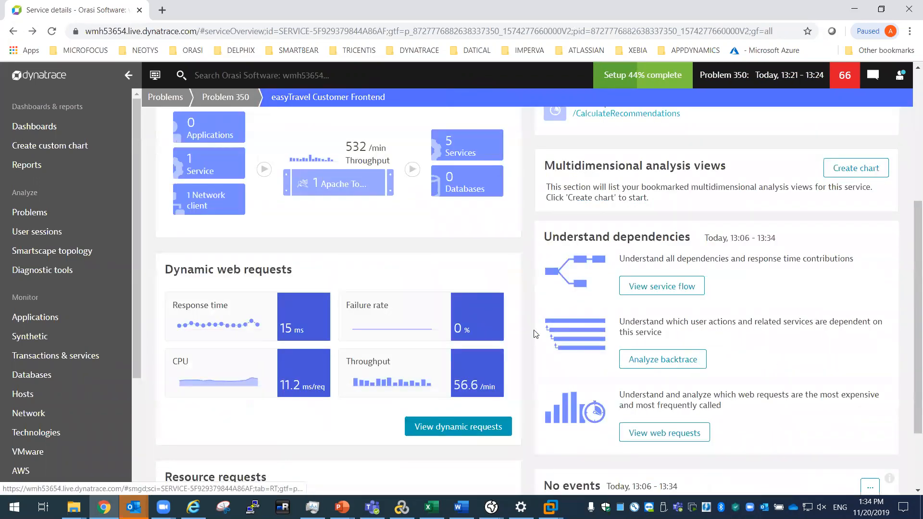
scroll(535, 333, down, 2)
scroll(535, 333, up, 1)
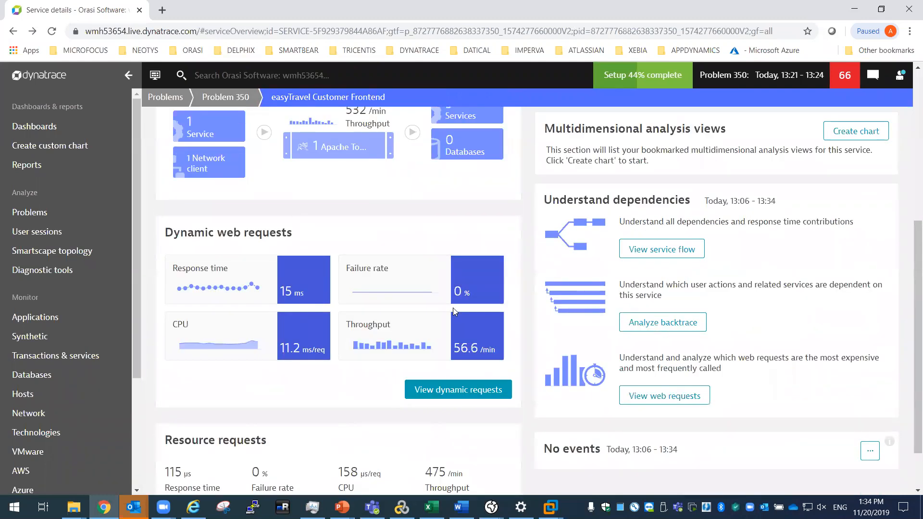
click(457, 395)
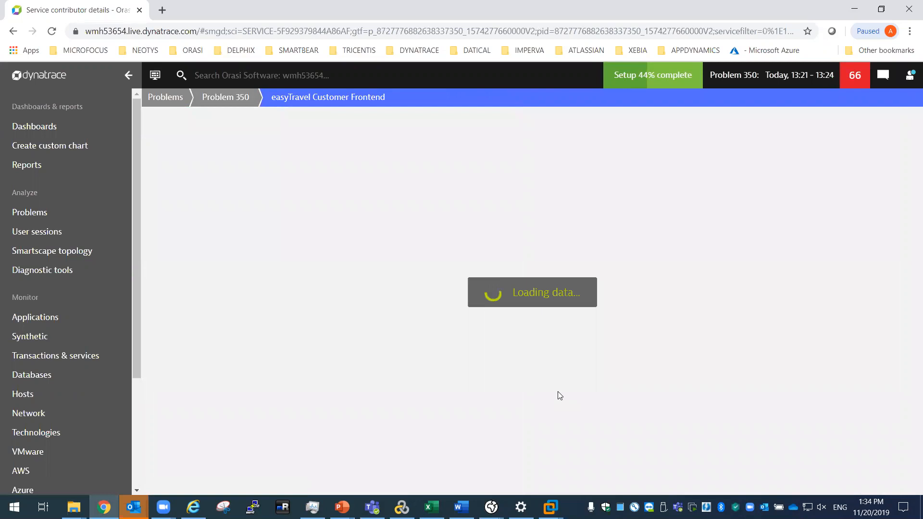
Examine the response time chart and the top requests with their total time consumption and median response time.
scroll(559, 395, down, 1)
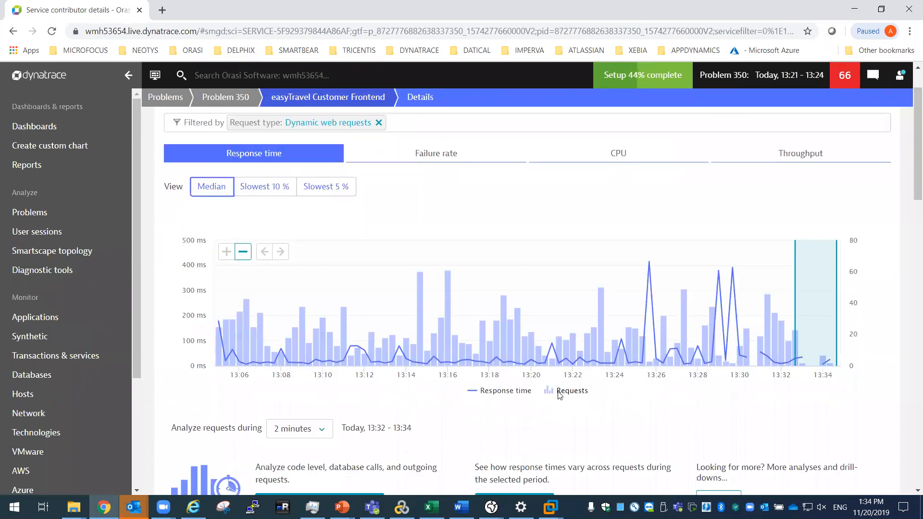
scroll(558, 395, down, 12)
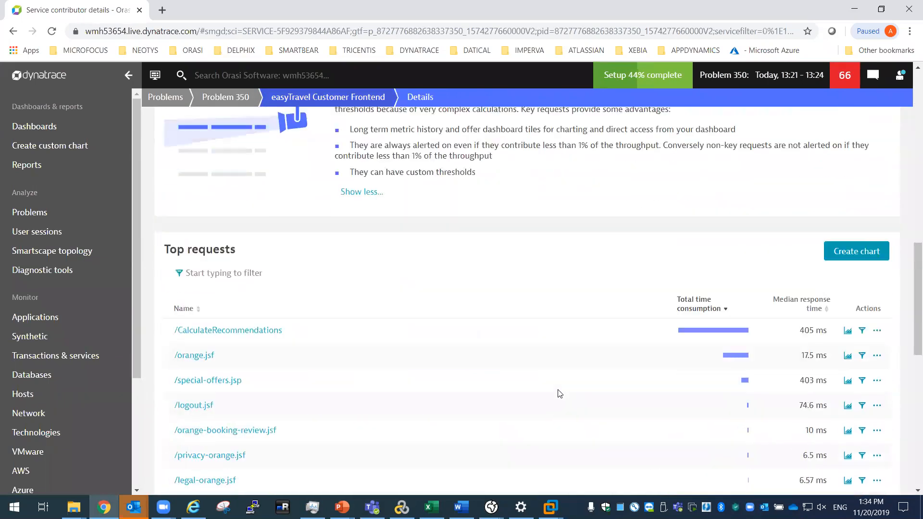
scroll(559, 393, down, 7)
scroll(559, 395, up, 10)
scroll(569, 383, down, 2)
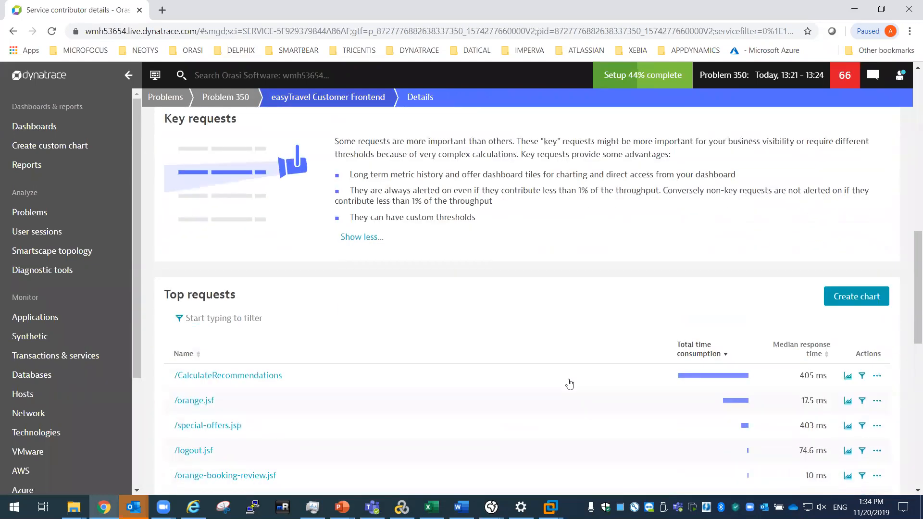
scroll(569, 384, down, 11)
scroll(570, 381, up, 6)
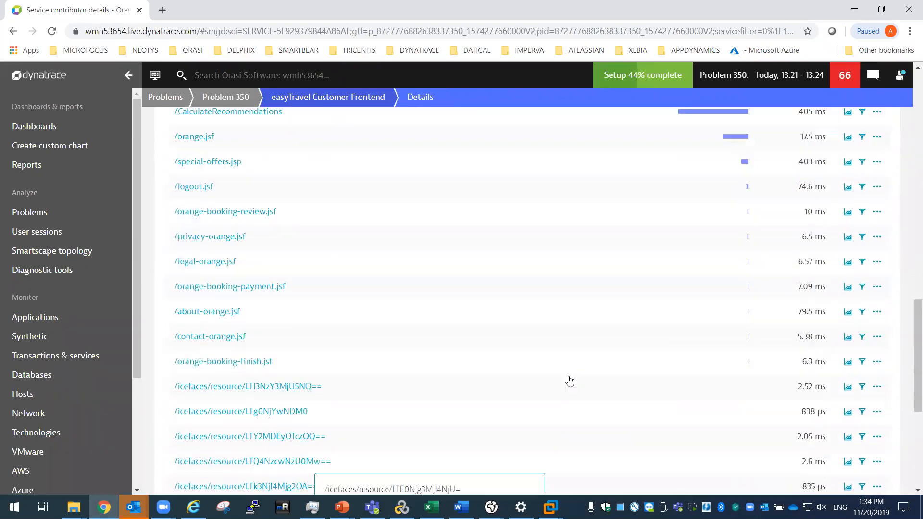
scroll(569, 381, up, 7)
scroll(570, 381, down, 2)
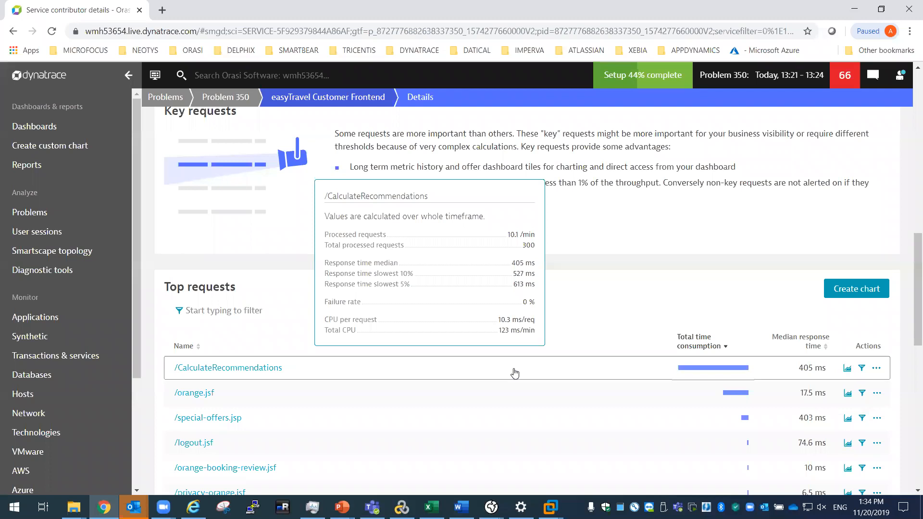
scroll(515, 375, down, 5)
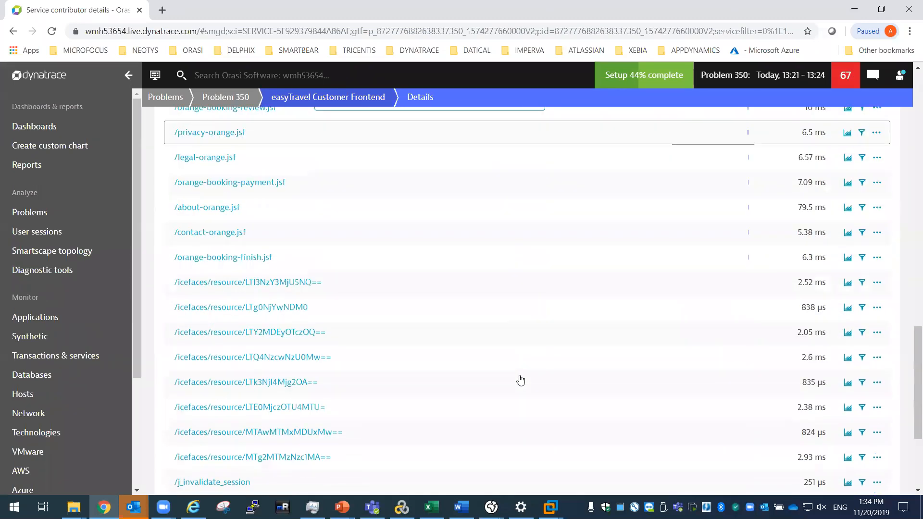
scroll(520, 380, up, 12)
scroll(524, 377, down, 3)
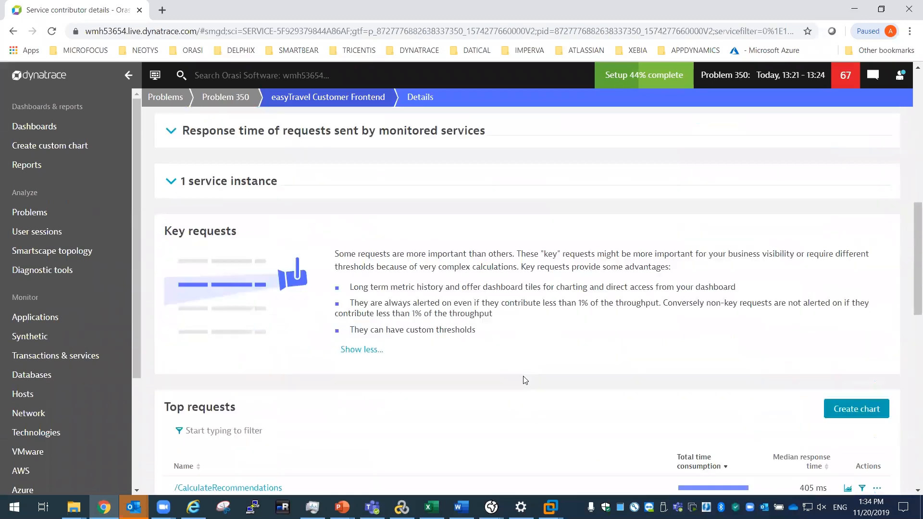
scroll(525, 380, down, 5)
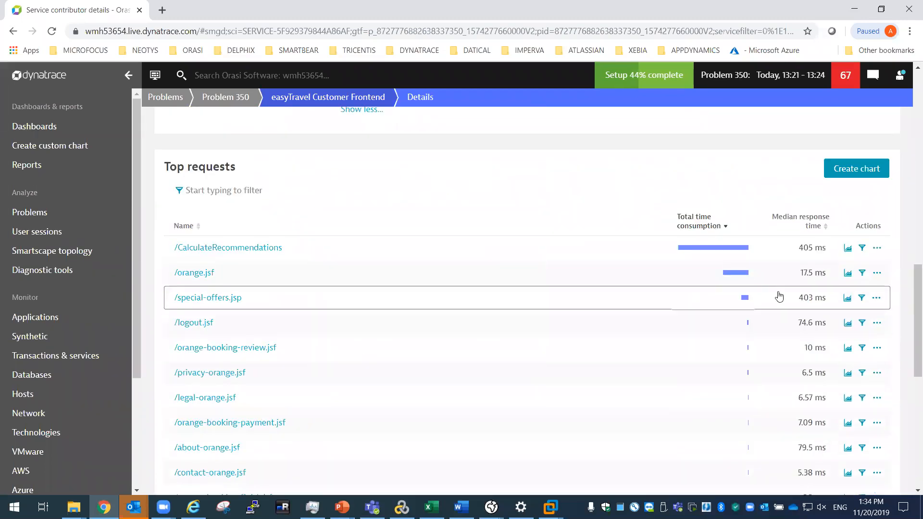
Open the response time chart for the /CalculateRecommendations request and review its multidimensional analysis and series.
click(847, 248)
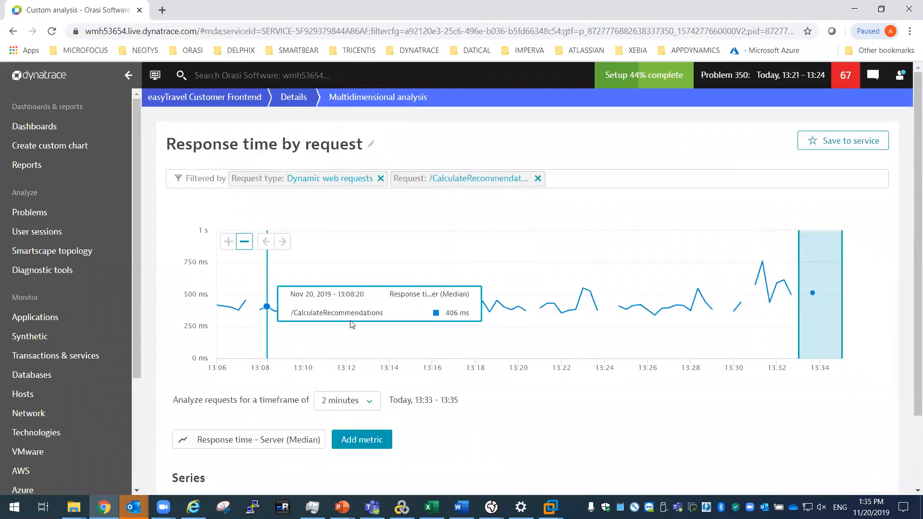
scroll(541, 389, down, 1)
scroll(541, 389, down, 2)
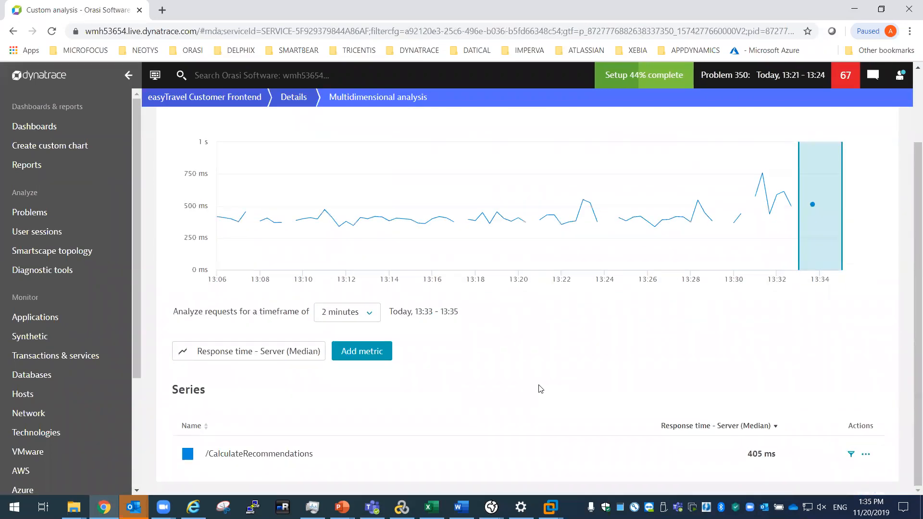
Add the CPU per request metric to the /CalculateRecommendations chart and compare it with the server response time.
click(385, 356)
click(428, 354)
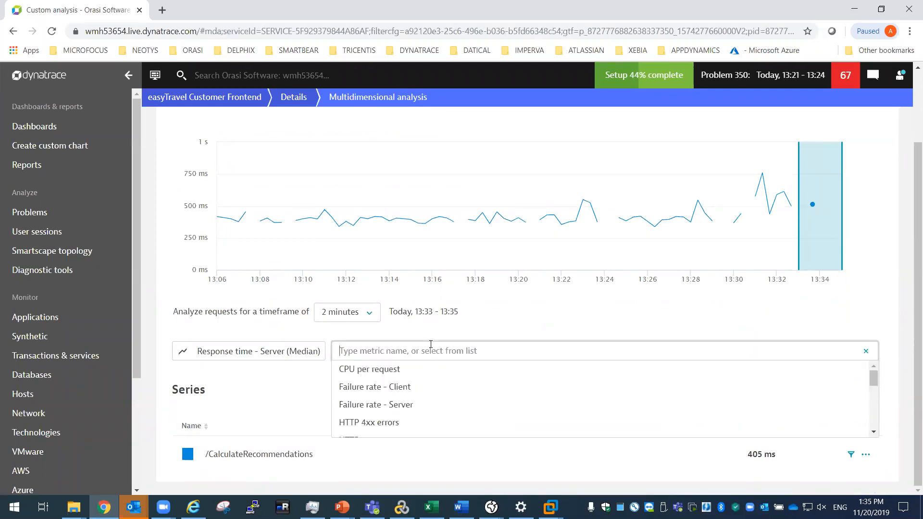
click(396, 377)
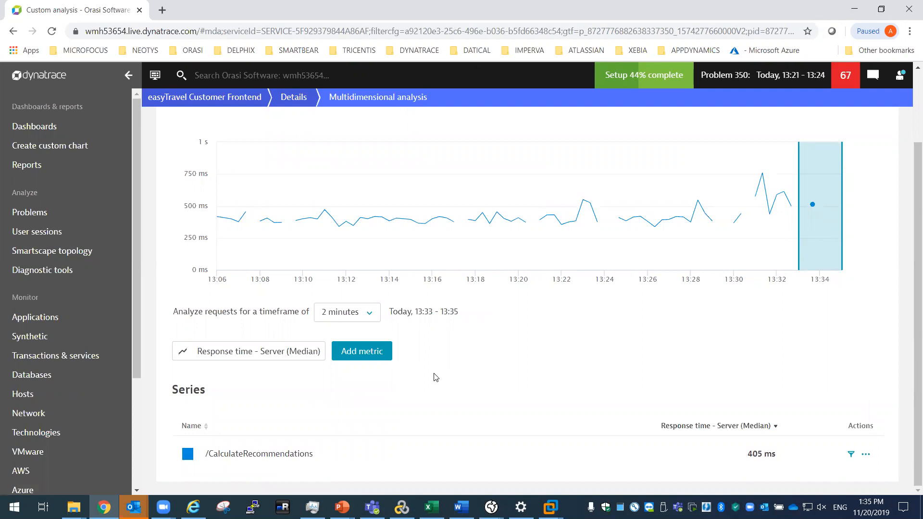
scroll(434, 377, up, 2)
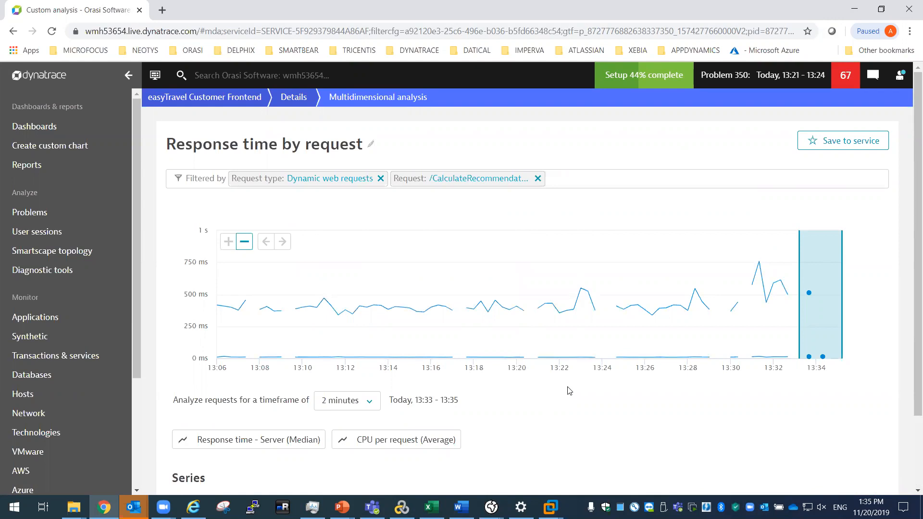
scroll(573, 392, down, 2)
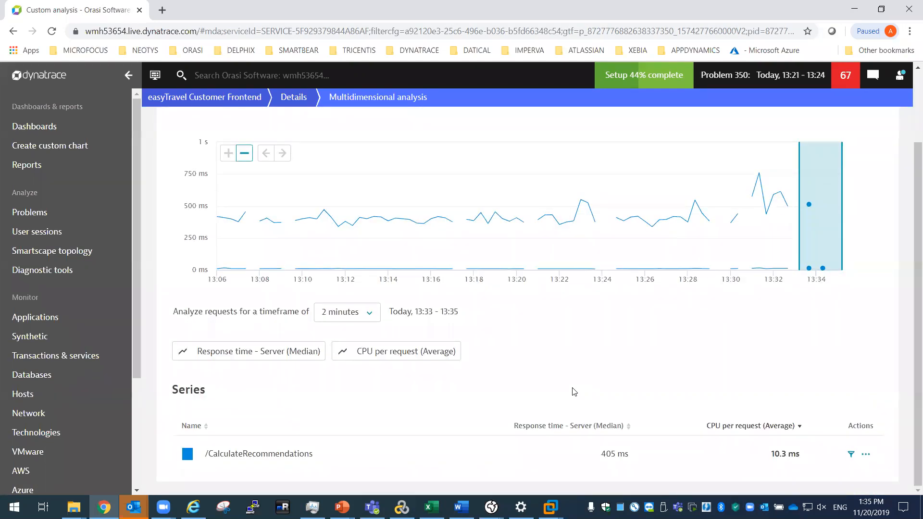
scroll(574, 392, up, 2)
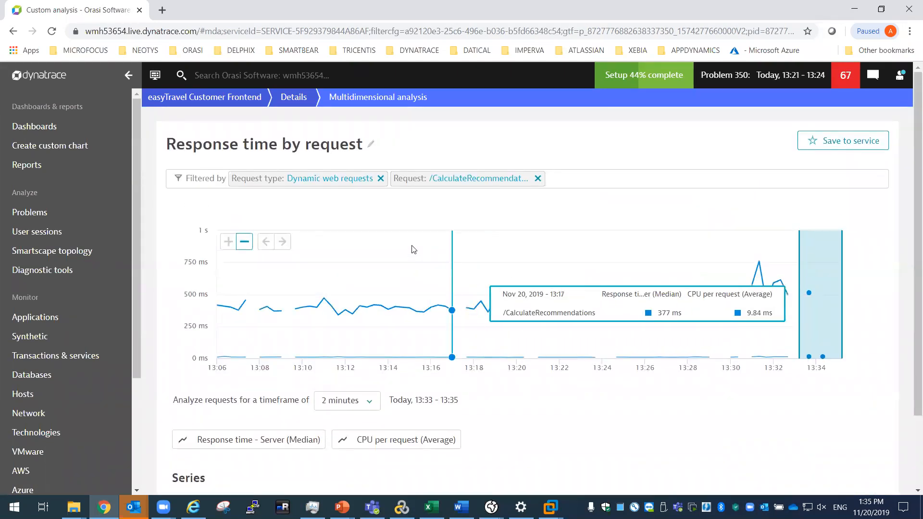
Go back to the Home dashboard in Dynatrace and switch to the Dynatrace NeoLoad v1_TW presentation in PowerPoint.
click(57, 131)
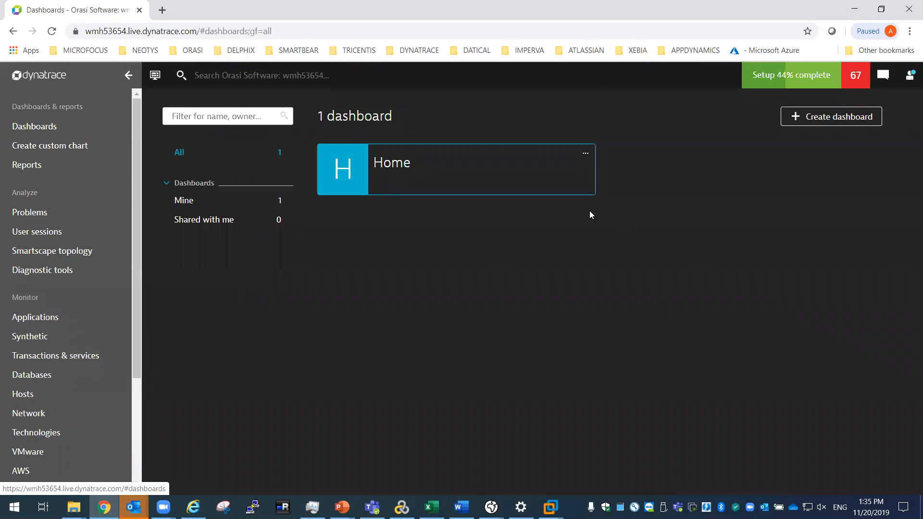
click(514, 188)
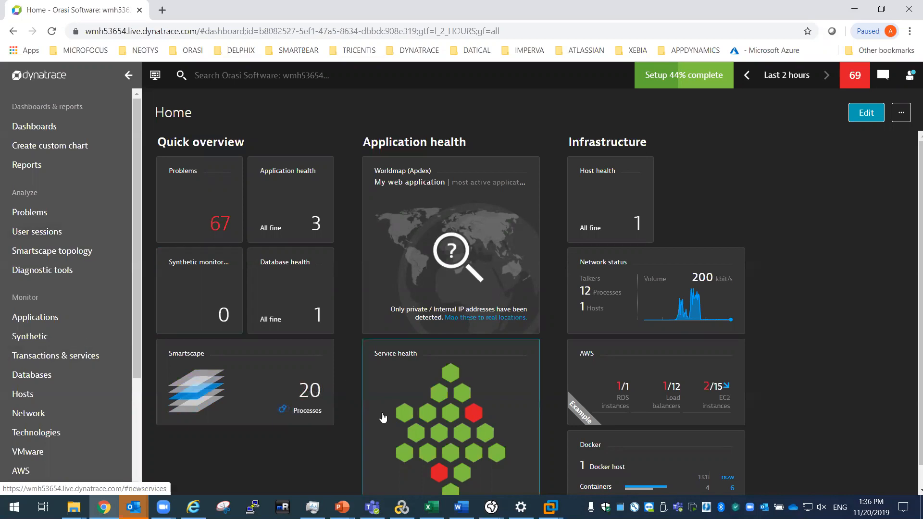
mouse_move(341, 507)
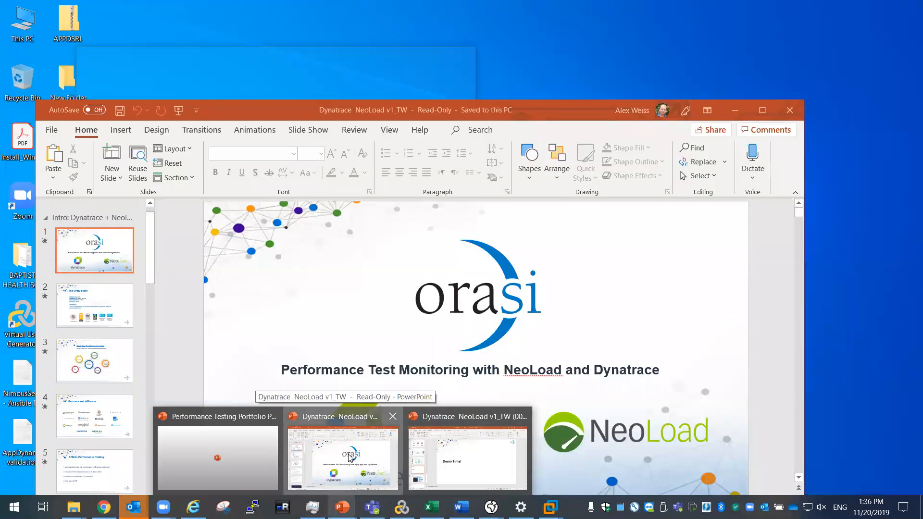
click(349, 457)
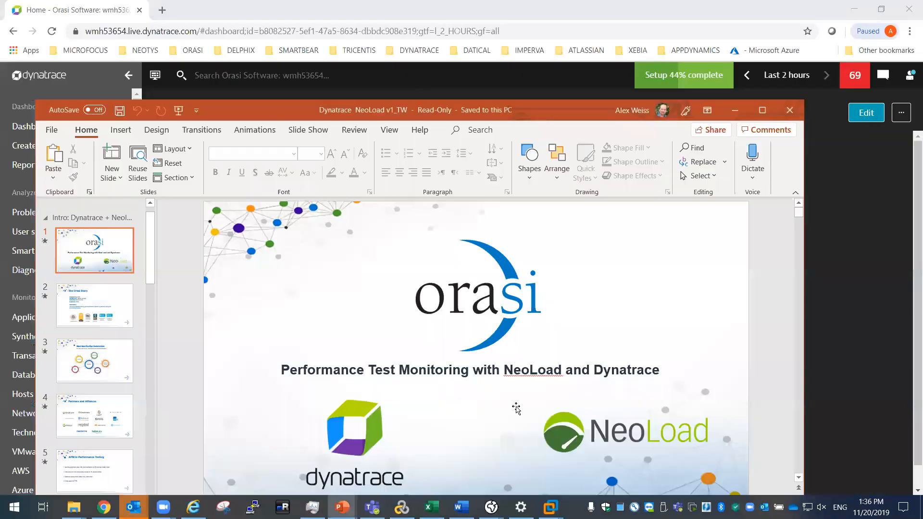
Look through the presentation's slide thumbnails to find the Demo Time and Q&A slides near the end.
scroll(60, 337, down, 15)
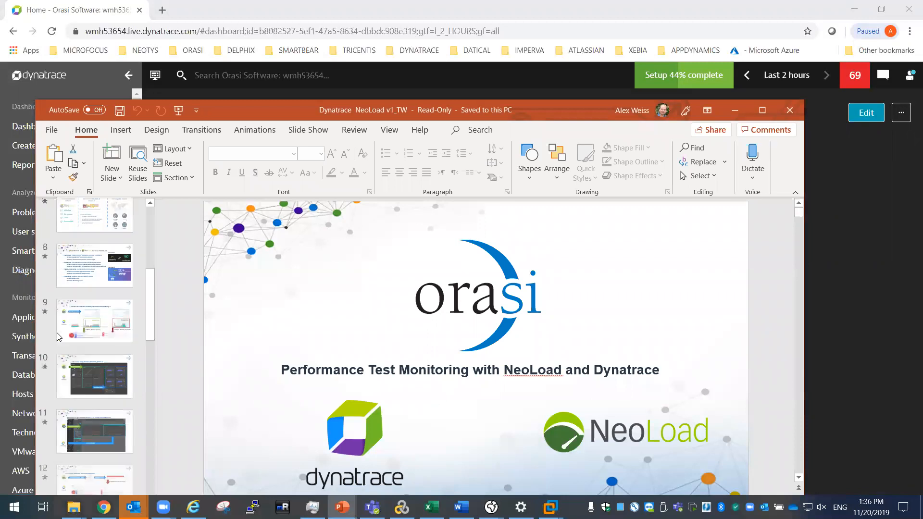
scroll(57, 335, down, 5)
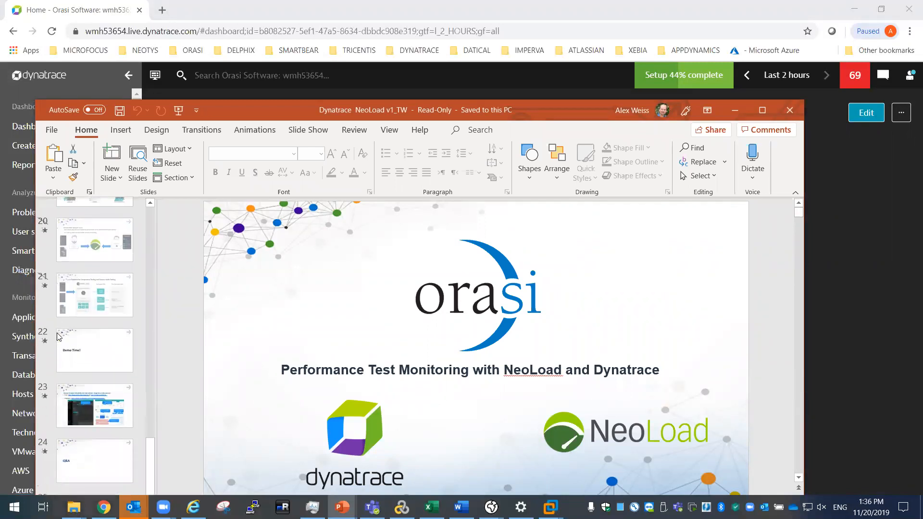
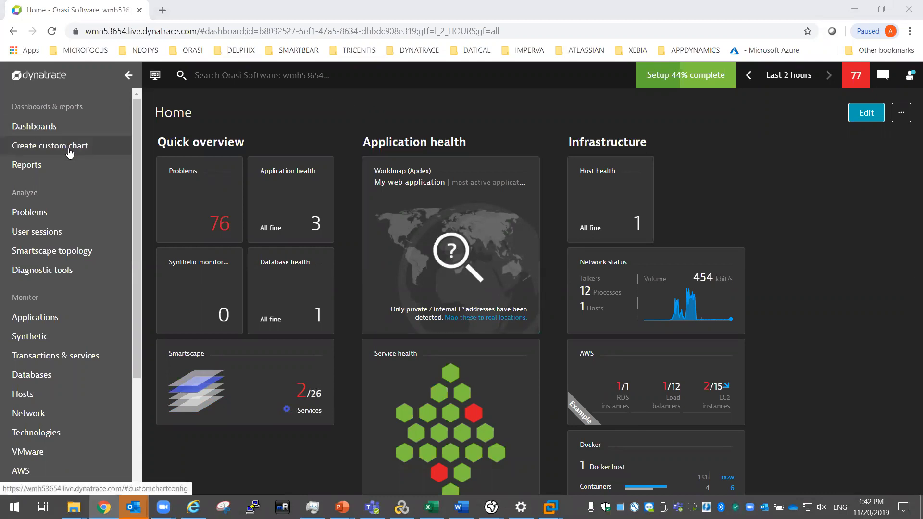
Open the Dynatrace reports overview and show it in full screen.
click(37, 167)
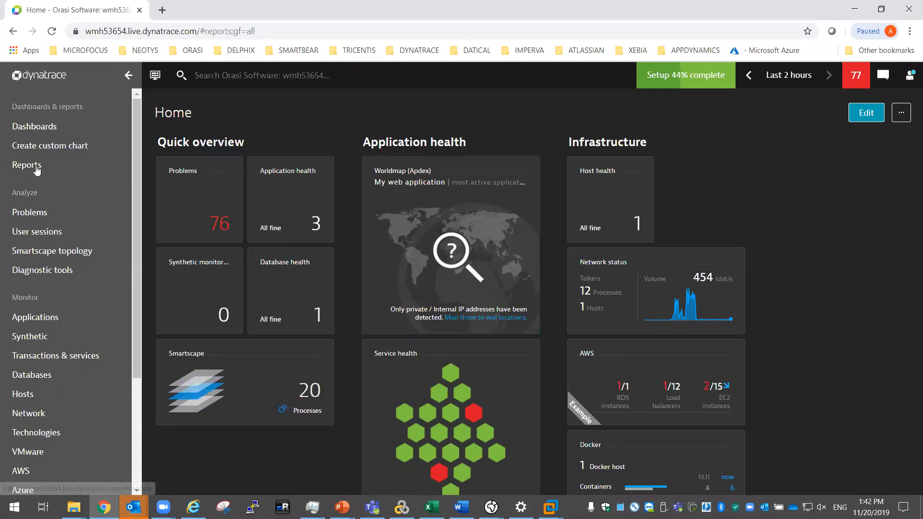
key(F11)
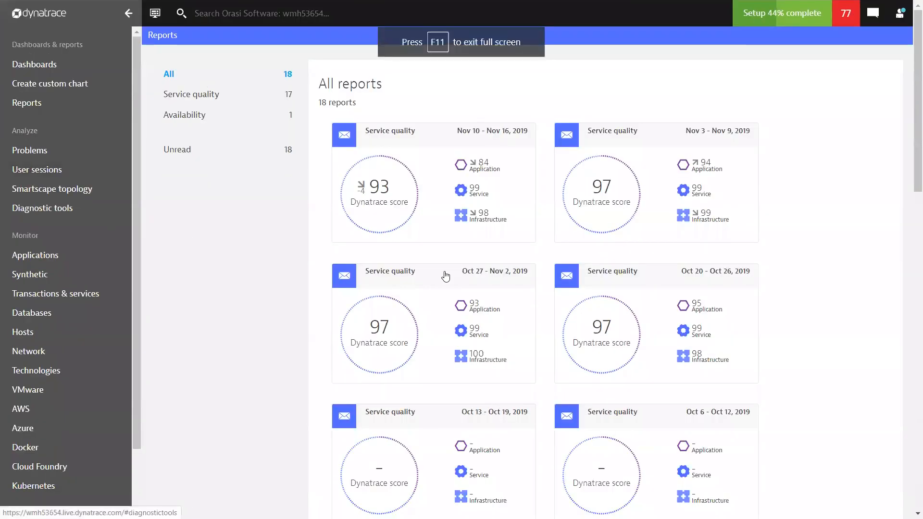
scroll(832, 269, down, 1)
scroll(832, 272, up, 1)
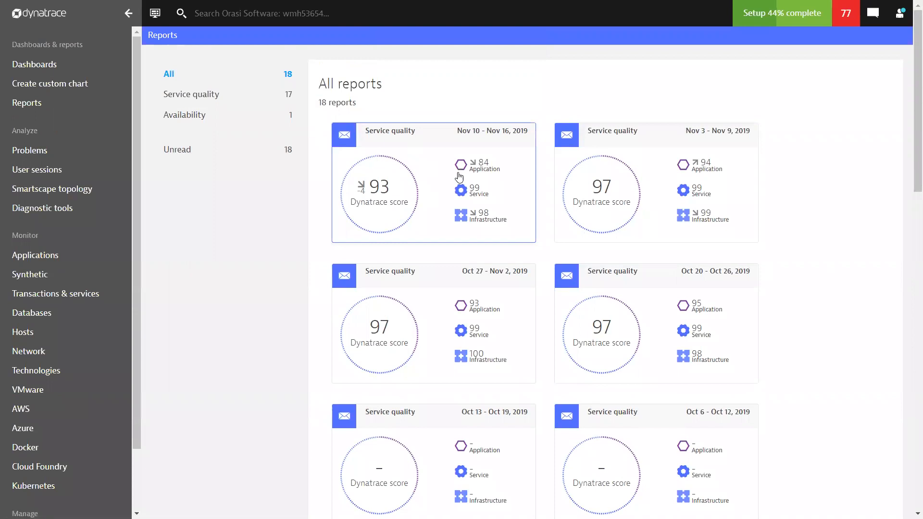
Compare the Service quality and Availability report categories, ending on the service quality reports.
click(198, 96)
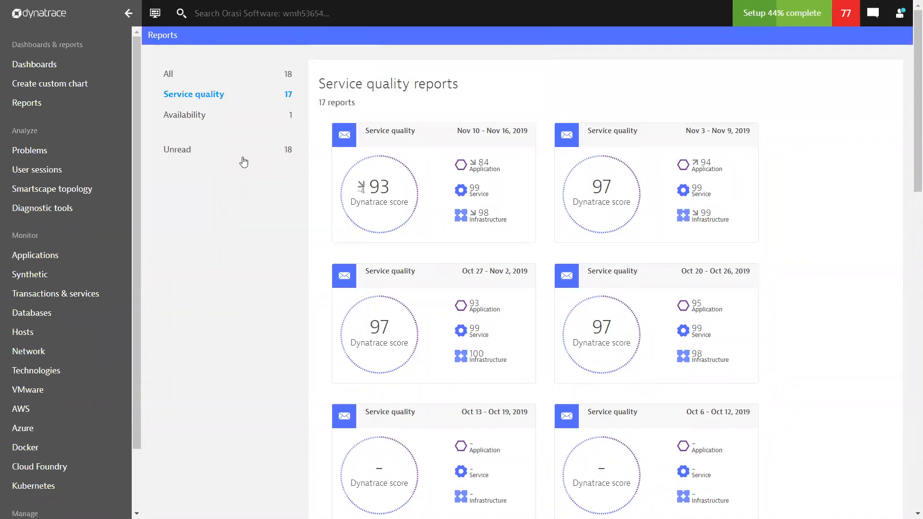
click(191, 124)
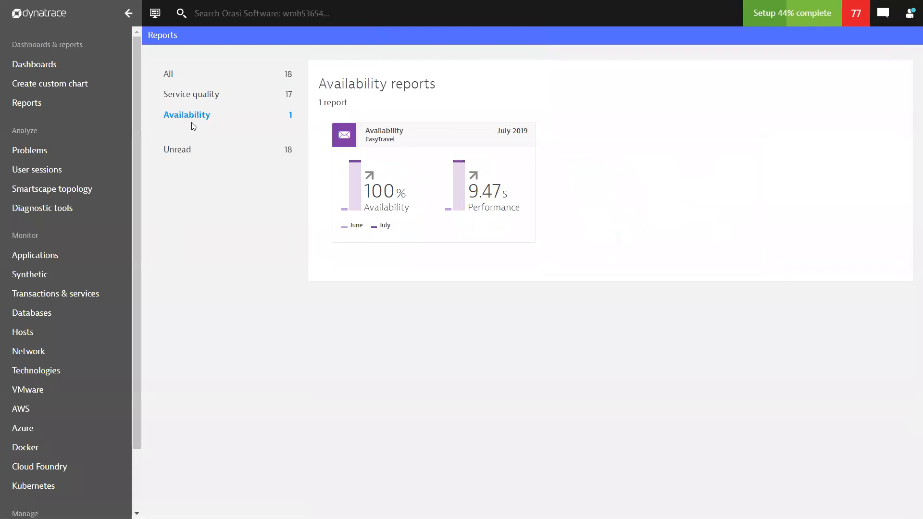
click(206, 96)
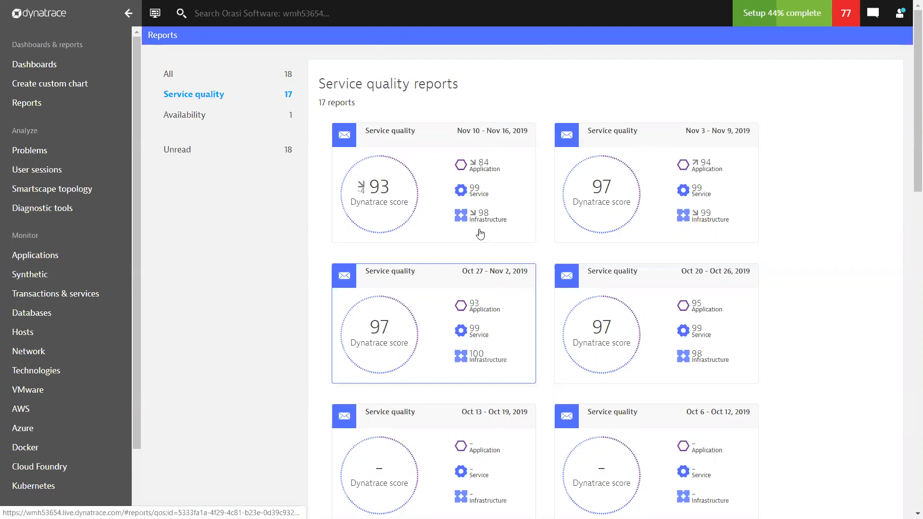
Open the Nov 10 - Nov 16, 2019 service quality report and review its Dynatrace score and top problem root causes.
click(490, 152)
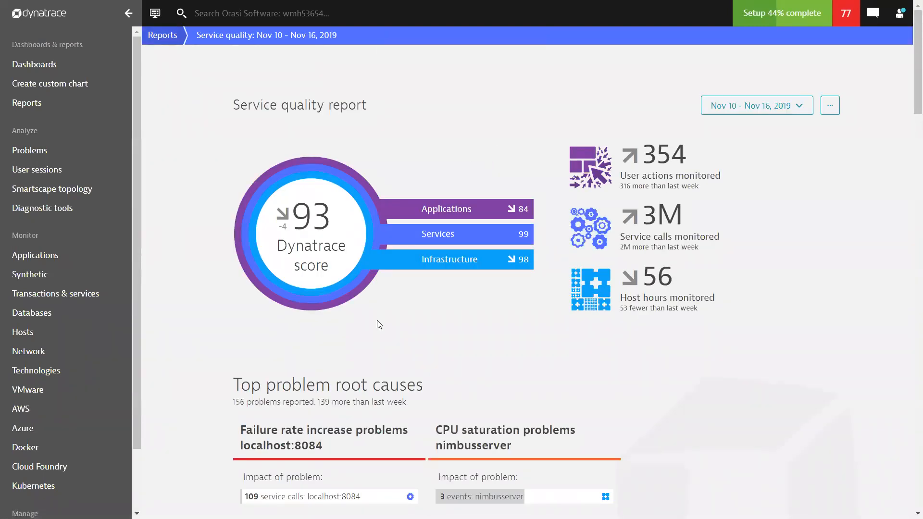
scroll(673, 365, down, 5)
scroll(653, 351, up, 5)
scroll(639, 354, down, 5)
scroll(639, 355, up, 1)
scroll(644, 355, up, 5)
scroll(626, 345, down, 2)
scroll(626, 345, down, 2)
scroll(643, 343, up, 4)
scroll(694, 352, down, 1)
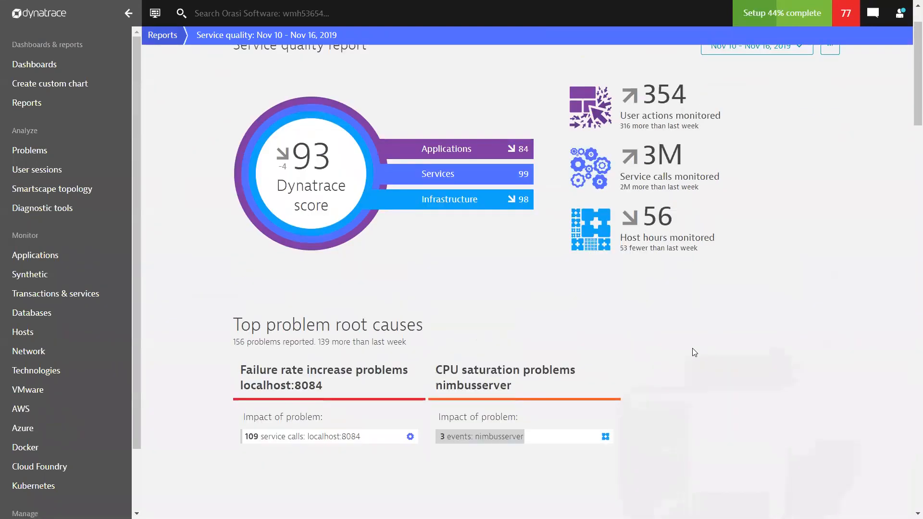
scroll(694, 352, down, 1)
scroll(694, 353, up, 2)
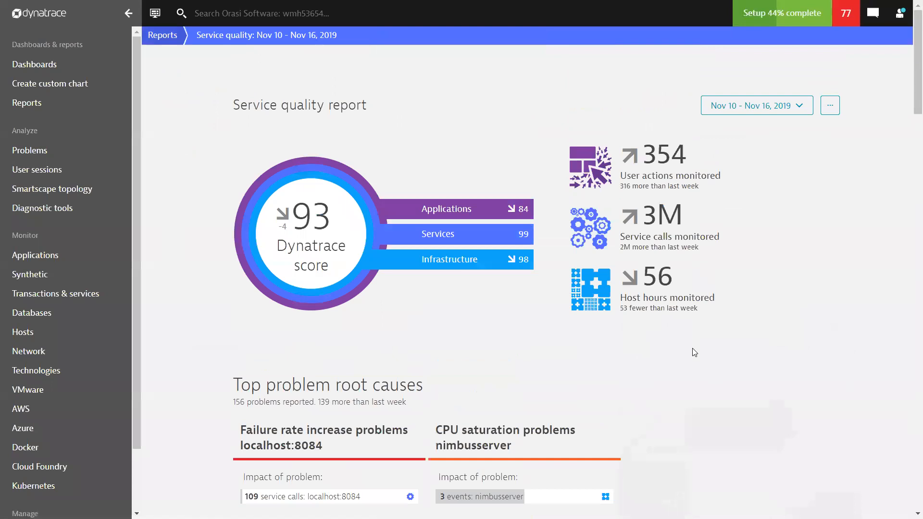
Check which weekly periods the service quality report offers and look at its Subscribe and Share options.
click(802, 109)
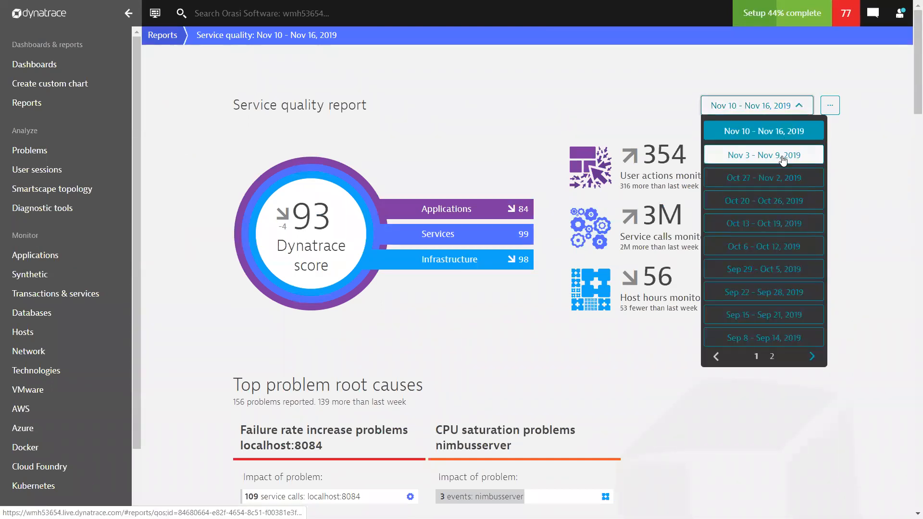
click(812, 358)
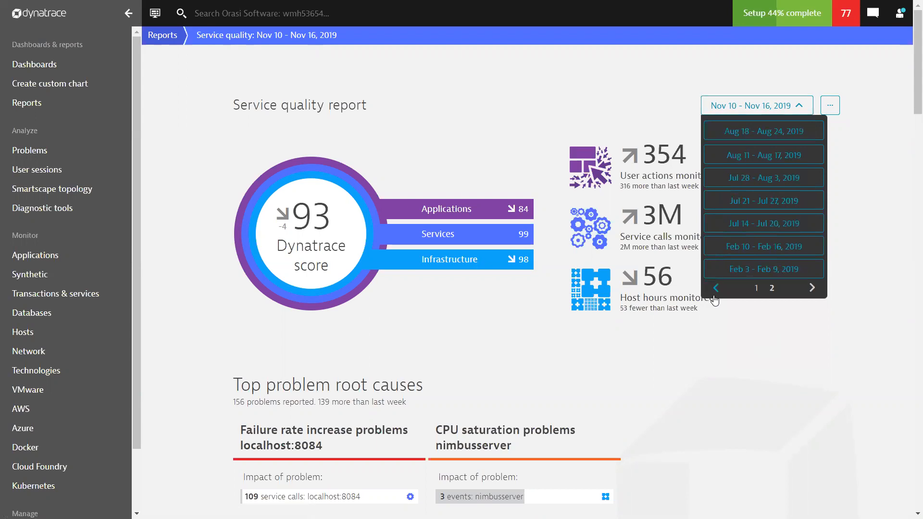
click(830, 105)
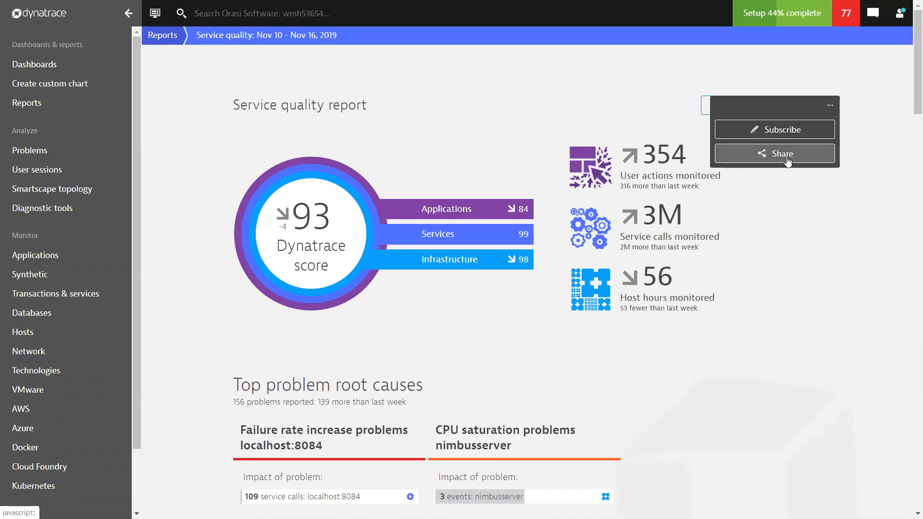
click(789, 211)
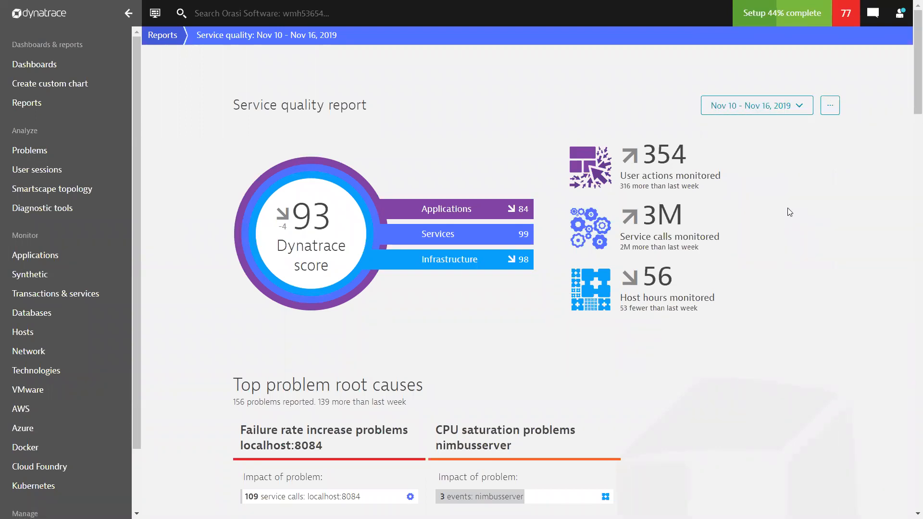
Review the Most used application section of the service quality report and return to the report's overview.
scroll(508, 228, down, 9)
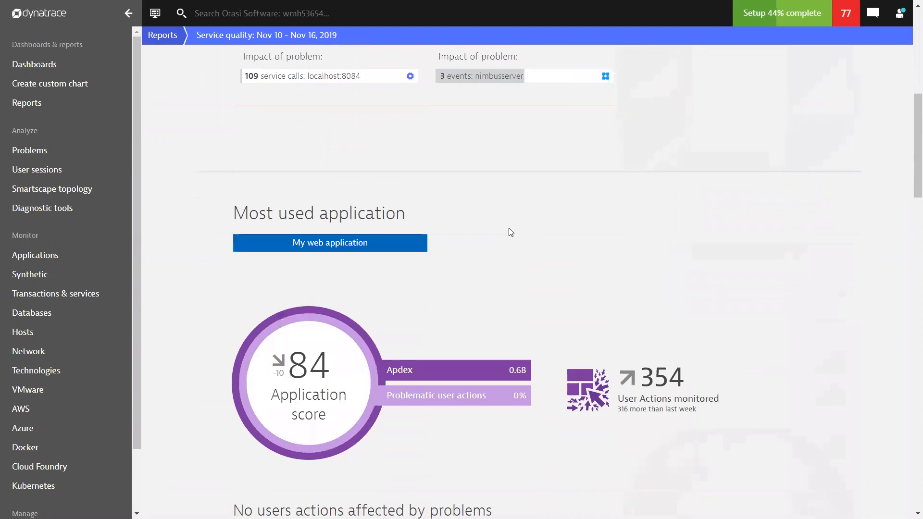
scroll(509, 229, up, 9)
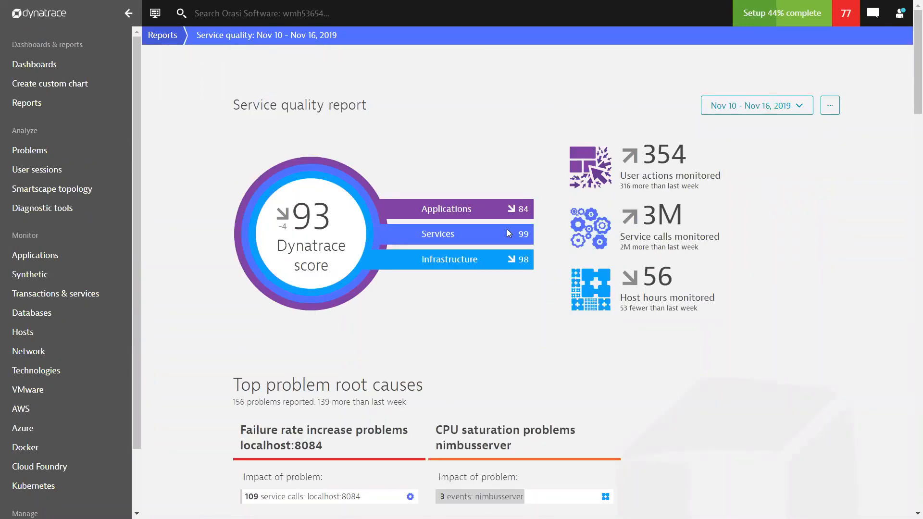
Open the Dynatrace environment settings.
mouse_move(646, 1)
scroll(135, 270, down, 3)
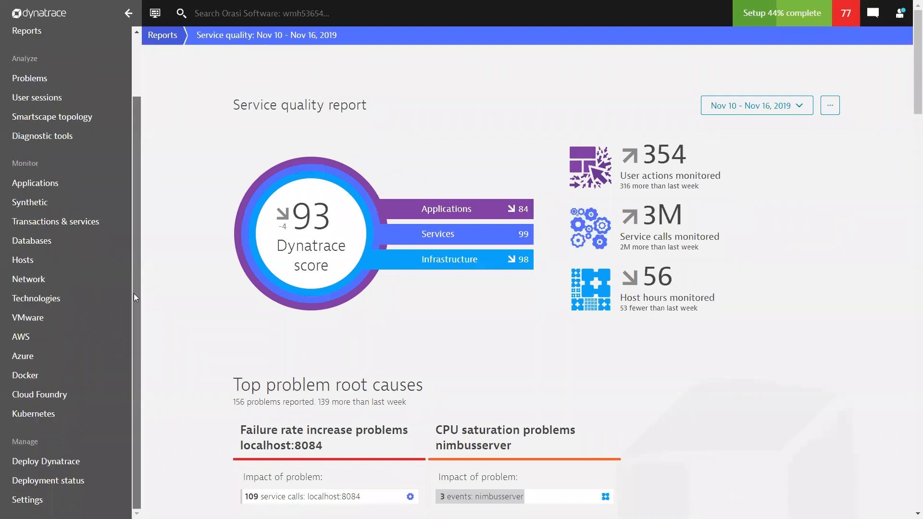
click(37, 498)
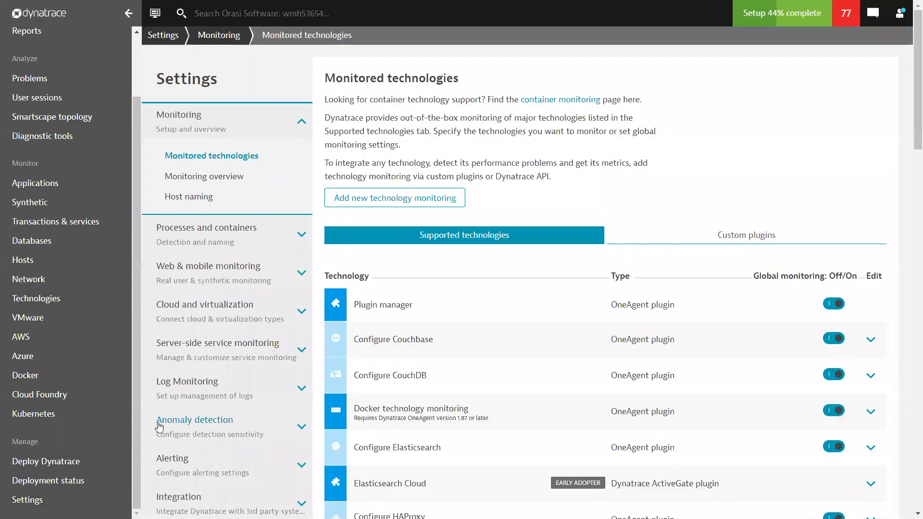
Examine the available settings categories, including anomaly detection, alerting, integration, tags, maintenance and preferences.
scroll(189, 387, down, 5)
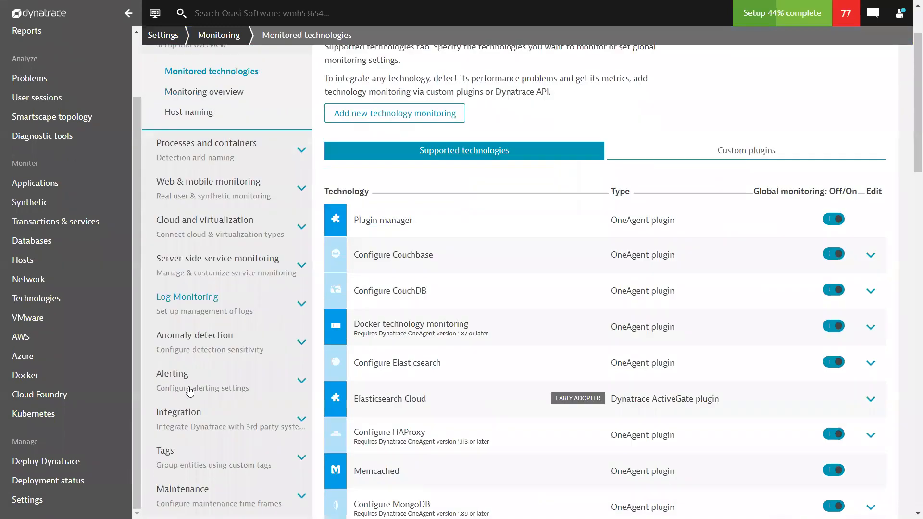
scroll(189, 391, down, 2)
scroll(189, 392, up, 2)
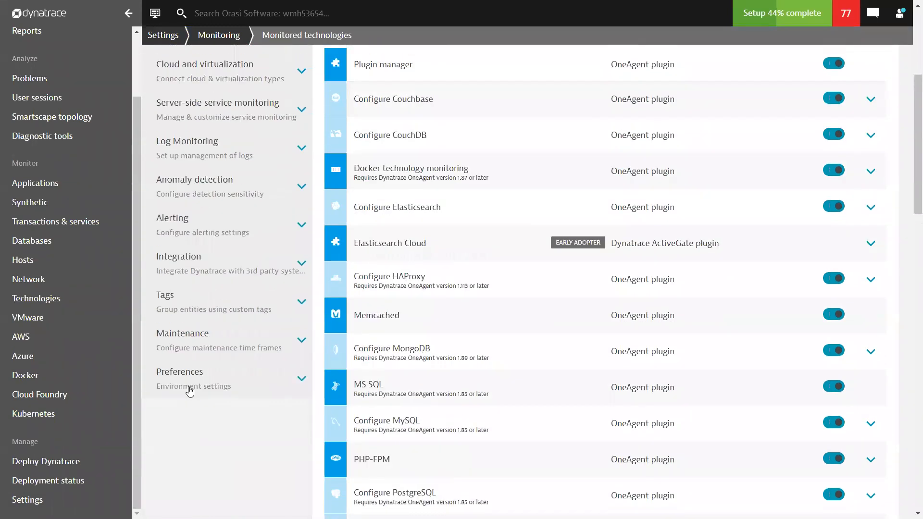
scroll(190, 392, up, 4)
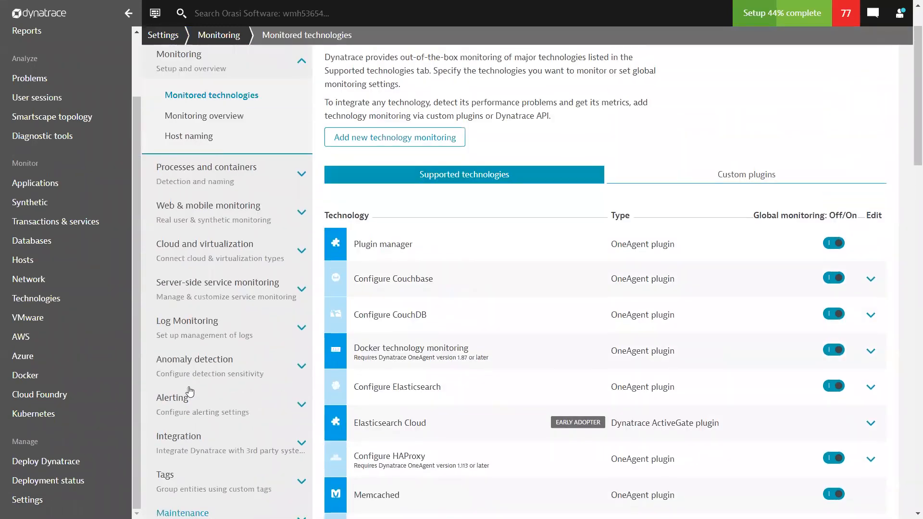
scroll(190, 391, up, 2)
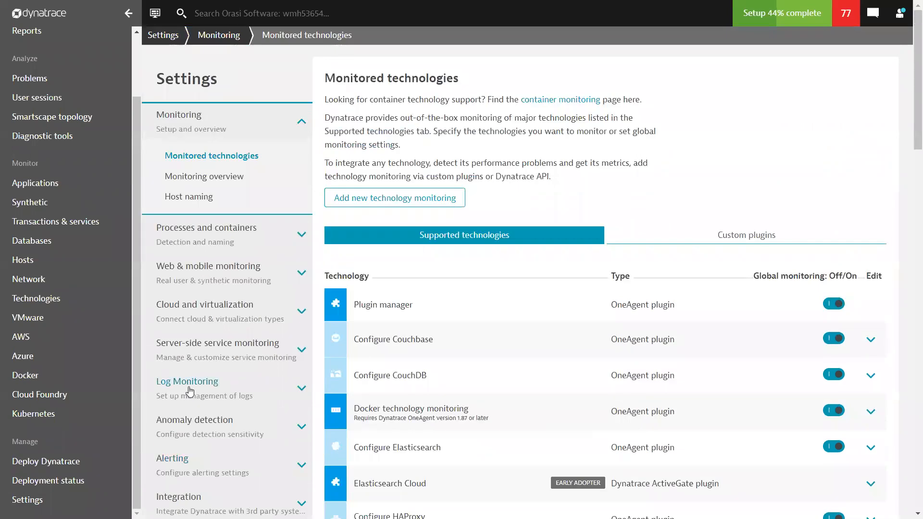
scroll(203, 391, down, 2)
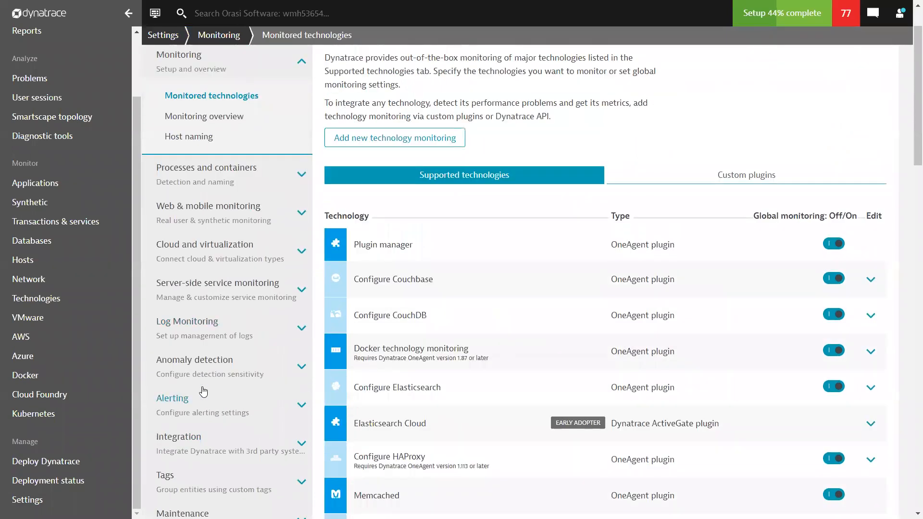
scroll(203, 392, down, 2)
scroll(203, 392, down, 1)
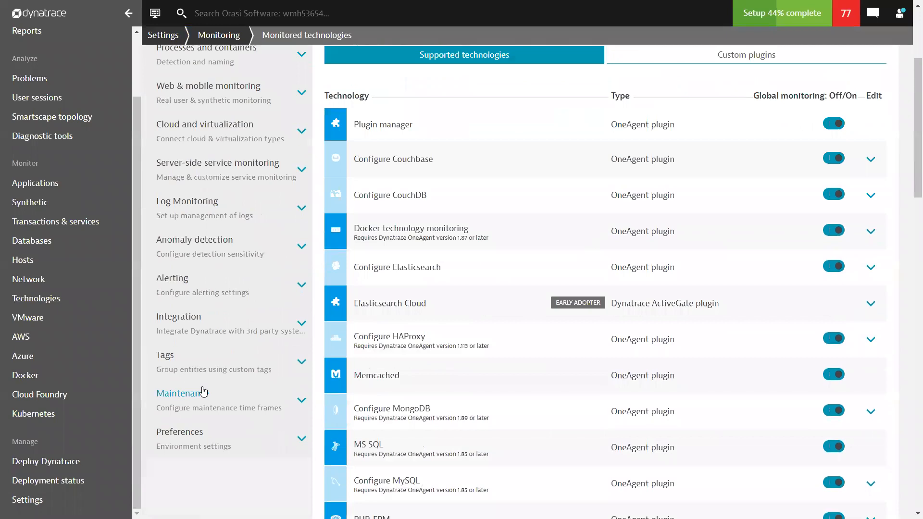
click(204, 391)
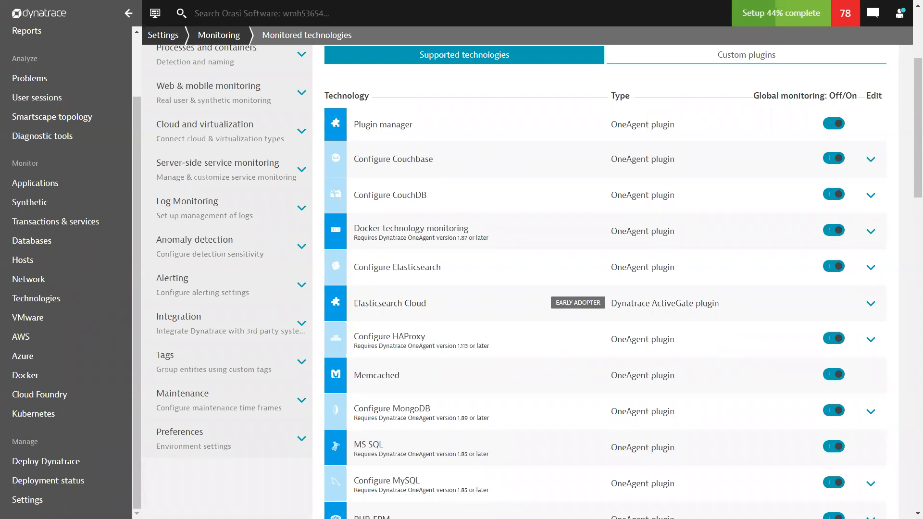
Switch to the running PowerPoint slide show, preview the closing Thank You slide and go back to the Q&A slide.
key(alt+Tab)
key(alt+Tab)
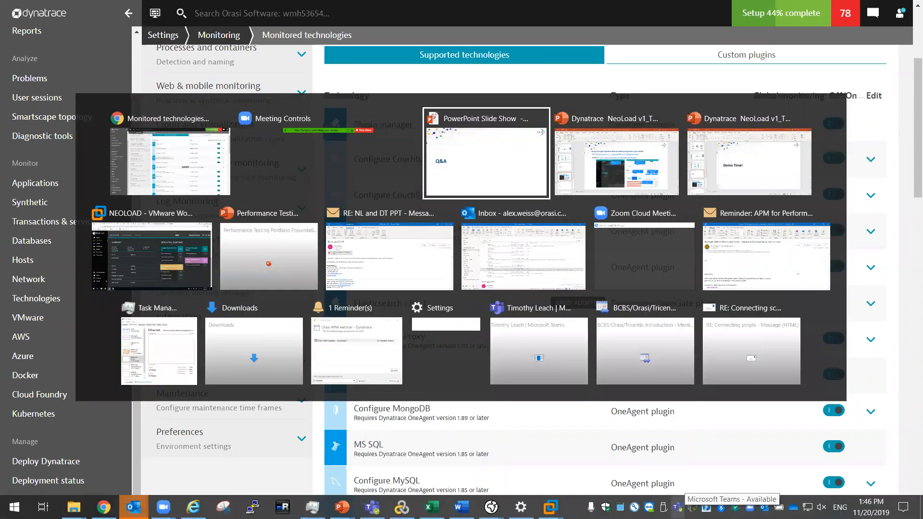
key(Right)
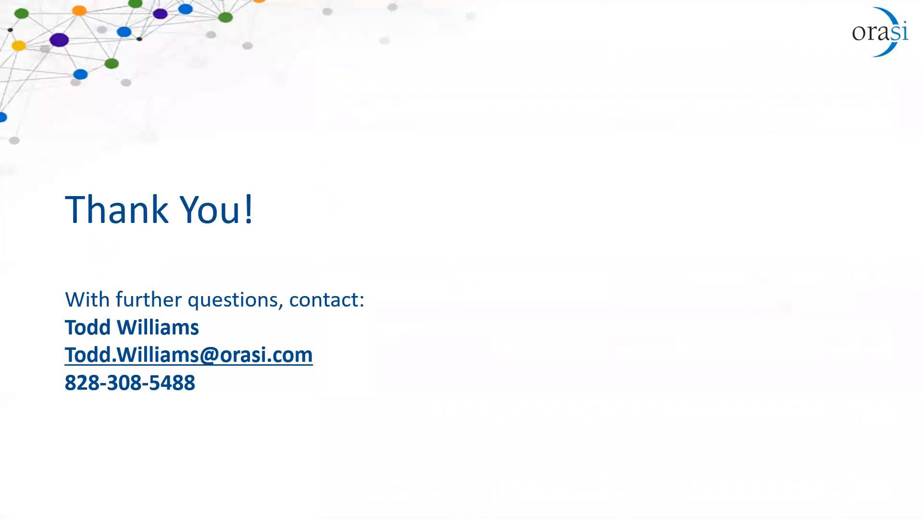
key(Left)
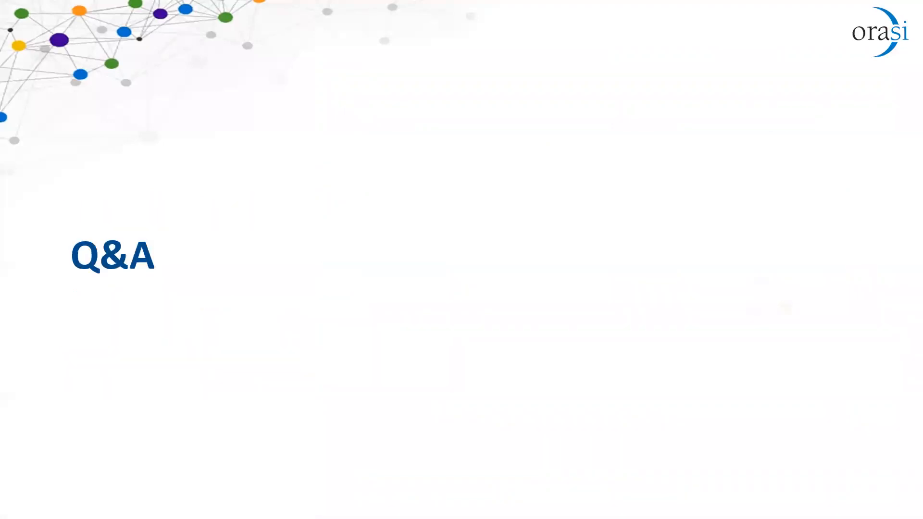